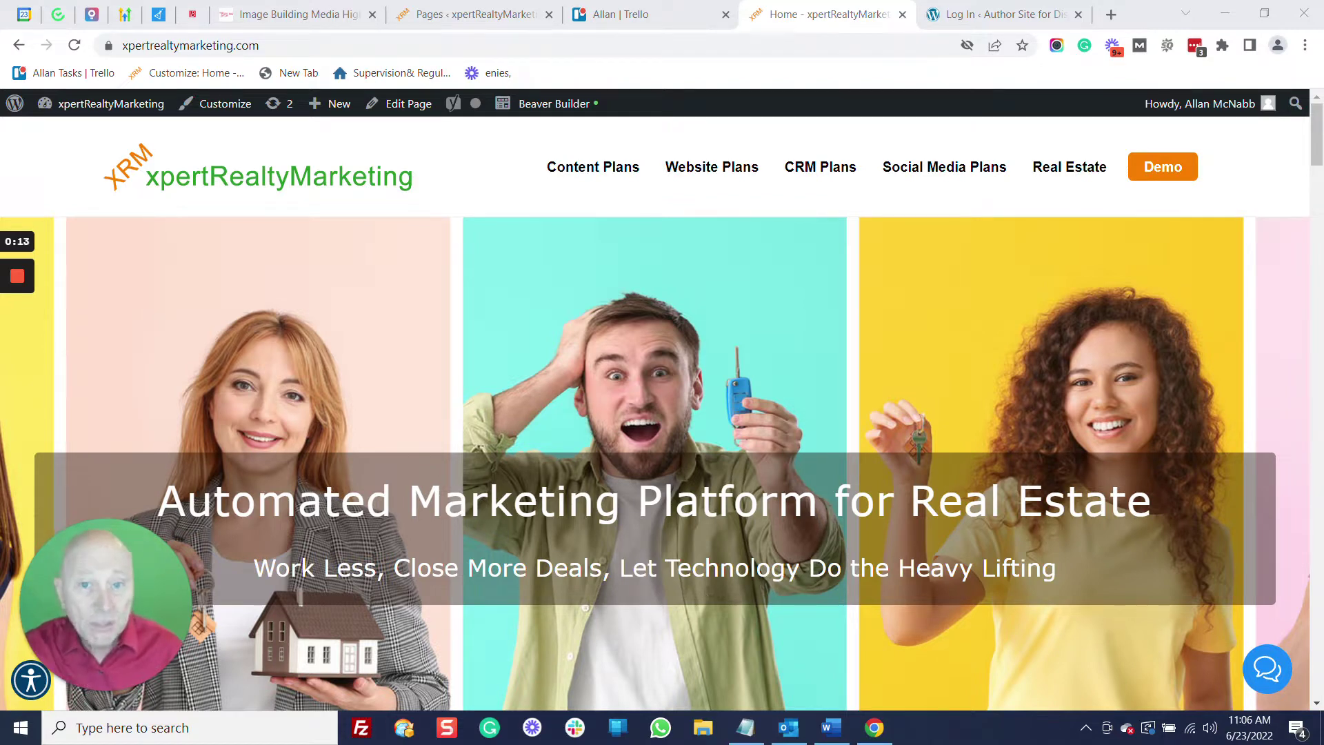
Step: Open Content Plans and review the Standard (free), Premium ($39.95/month), Semi-Custom ($199/month) and Custom tiers
left_click(583, 177)
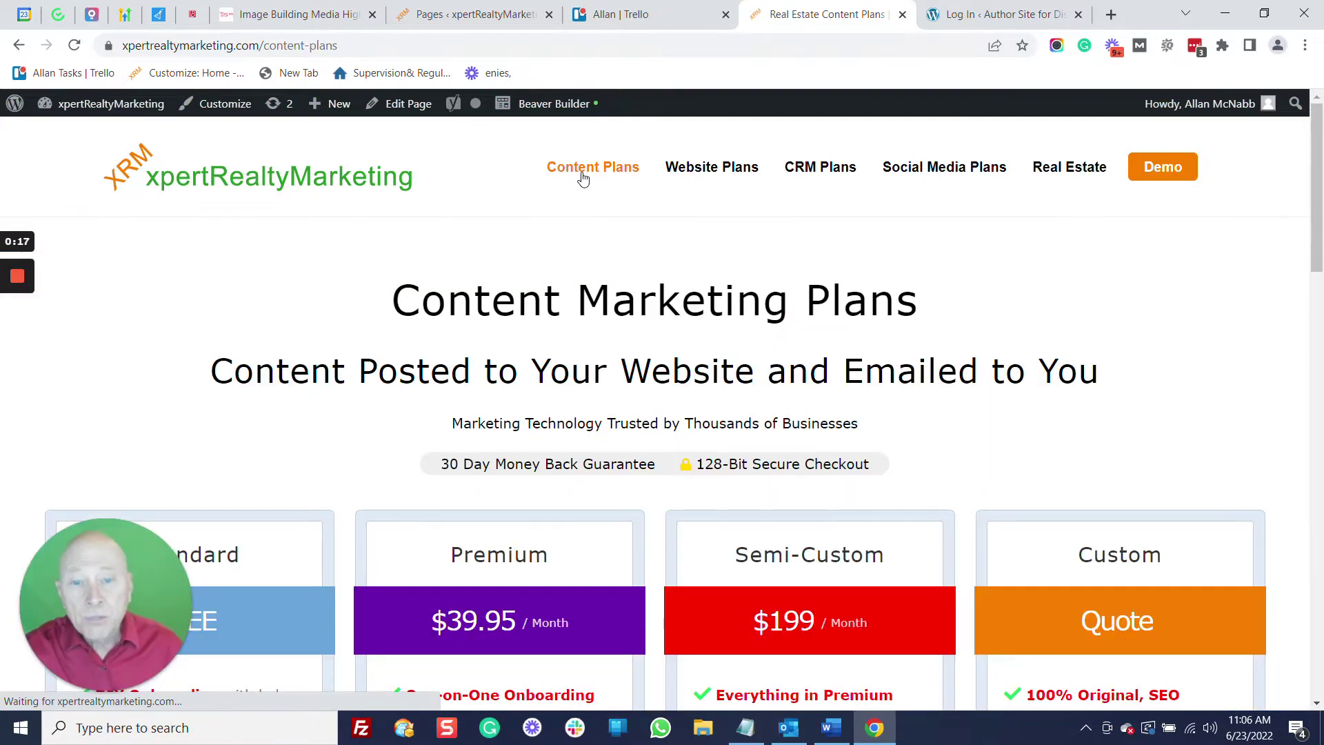
scroll(545, 233, "down", 4)
scroll(544, 233, "down", 10)
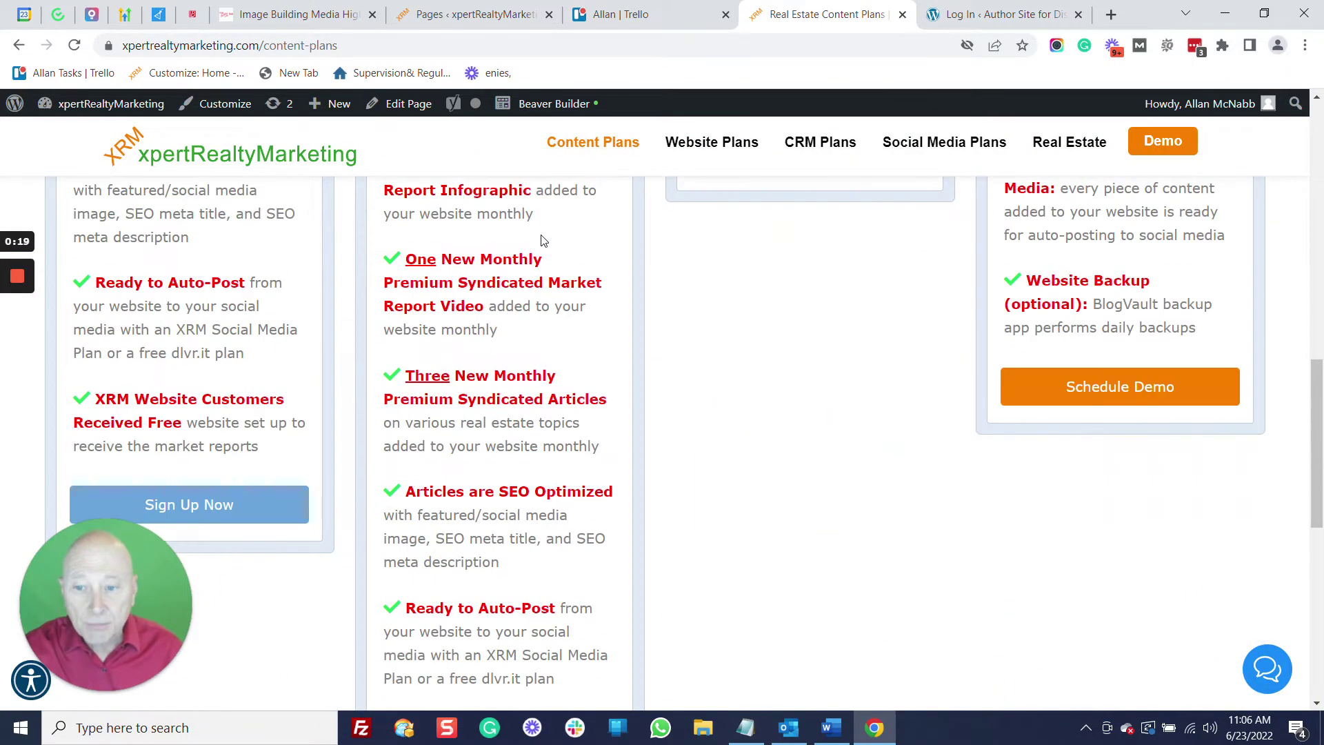
scroll(521, 250, "up", 12)
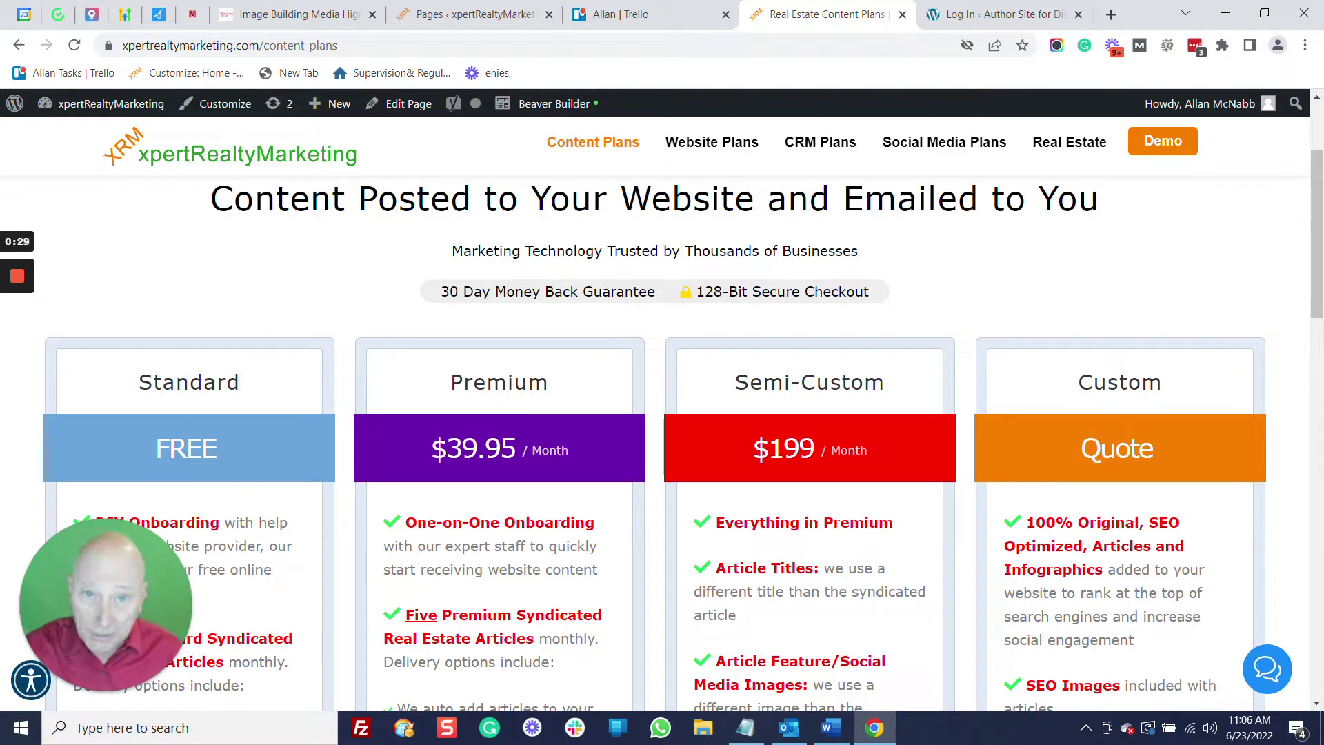
scroll(195, 347, "down", 15)
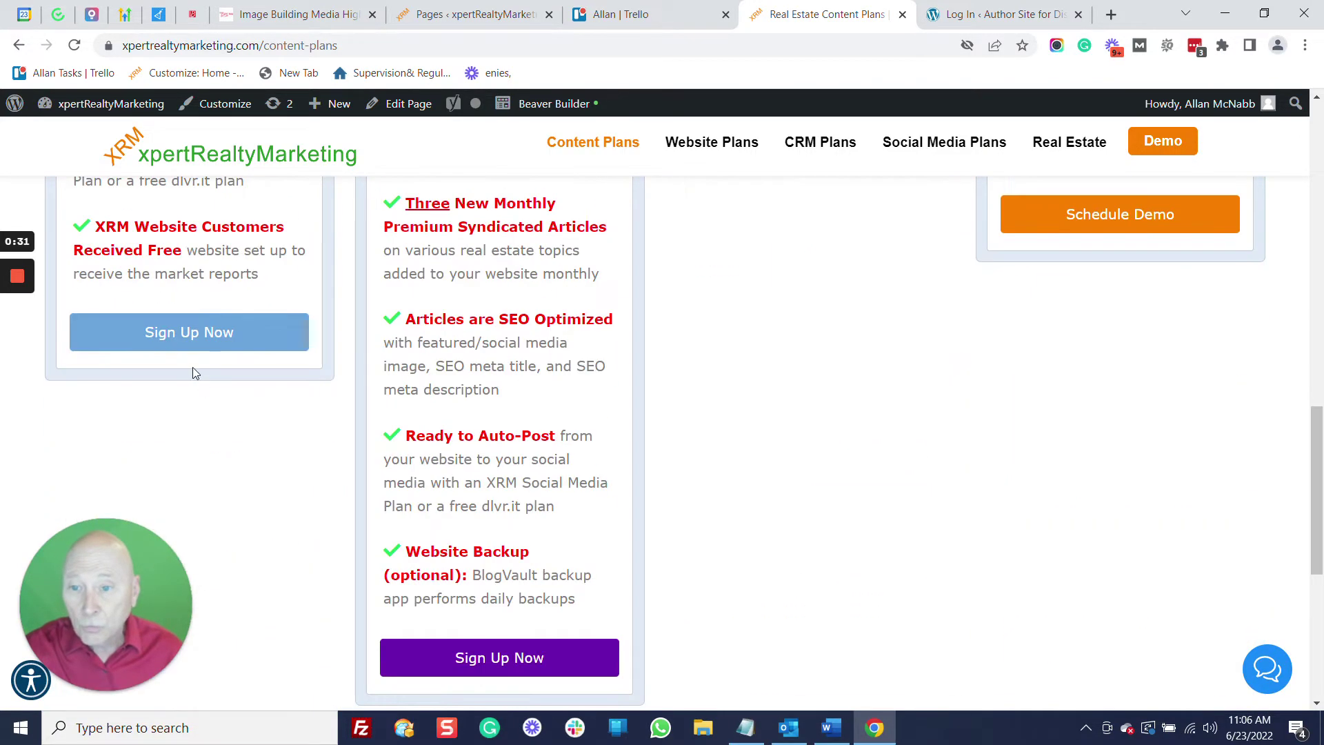
Step: Start the Standard plan sign-up and autofill the phone and email from saved contact details
left_click(195, 347)
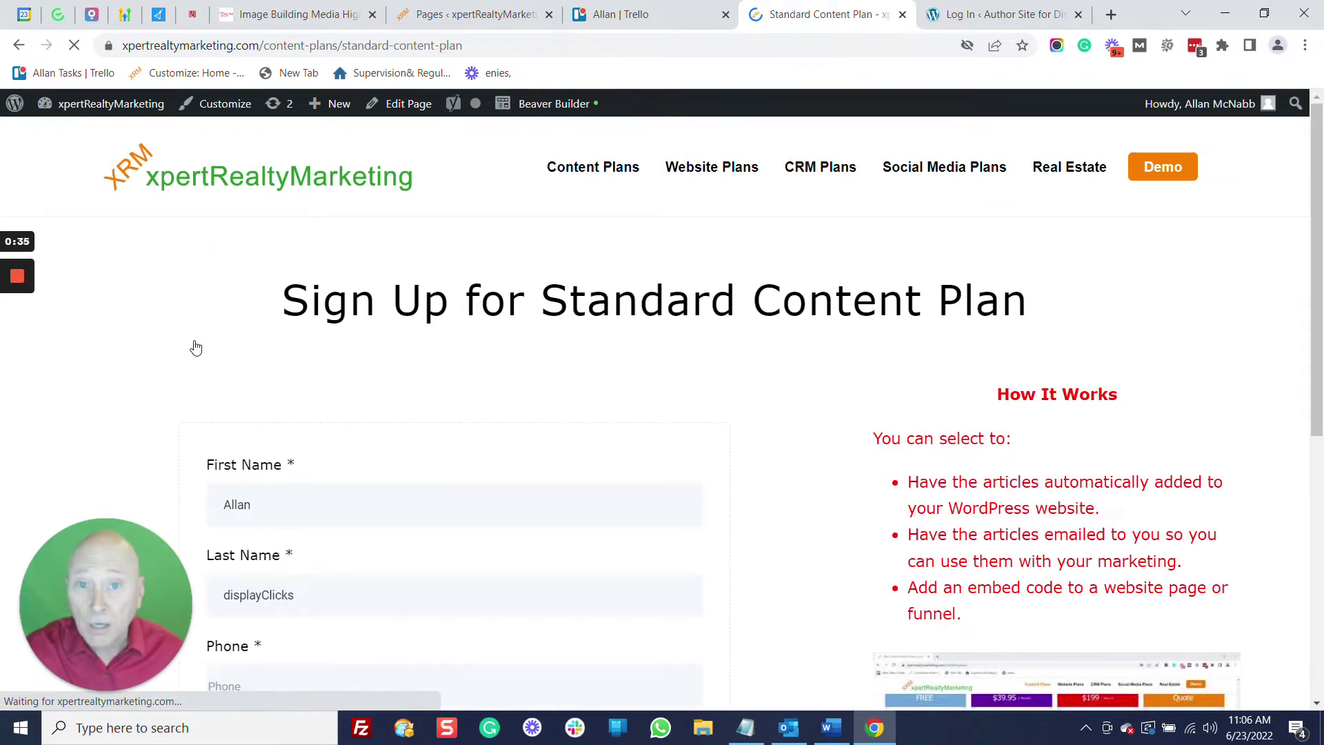
scroll(649, 409, "down", 5)
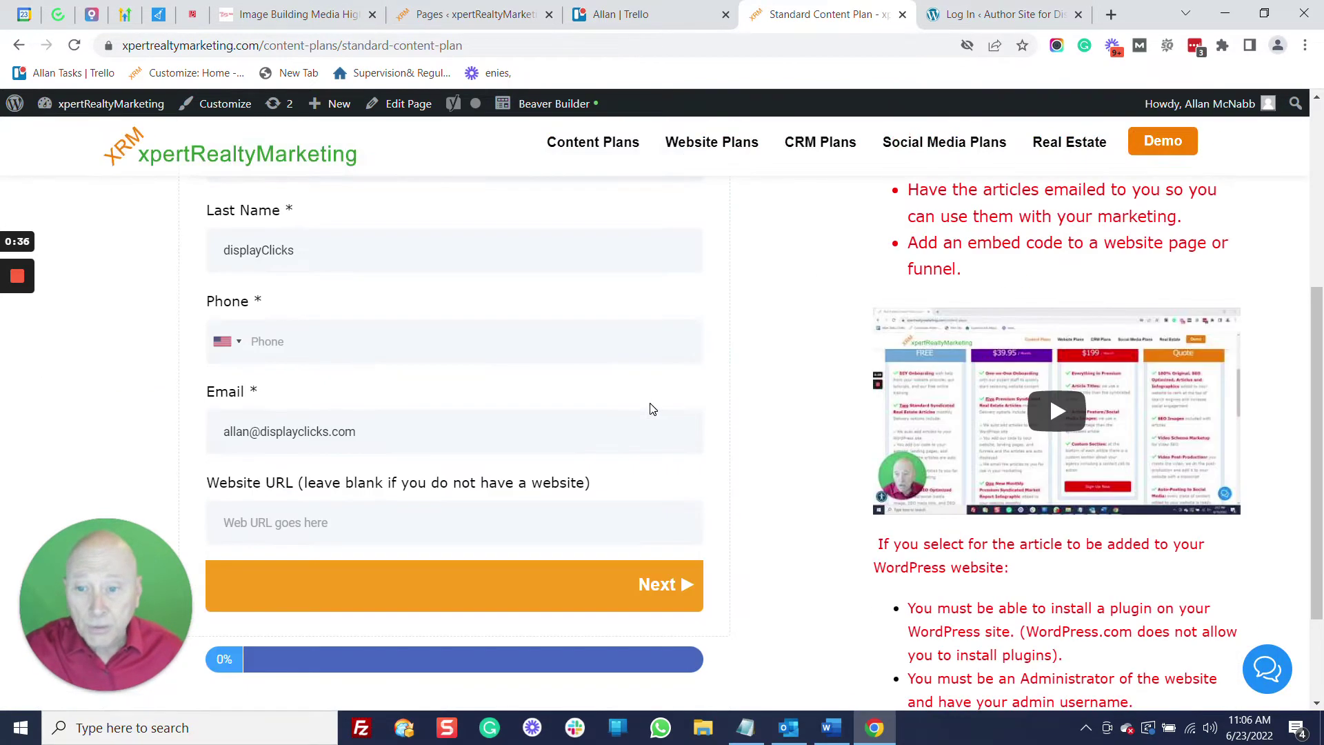
left_click(325, 341)
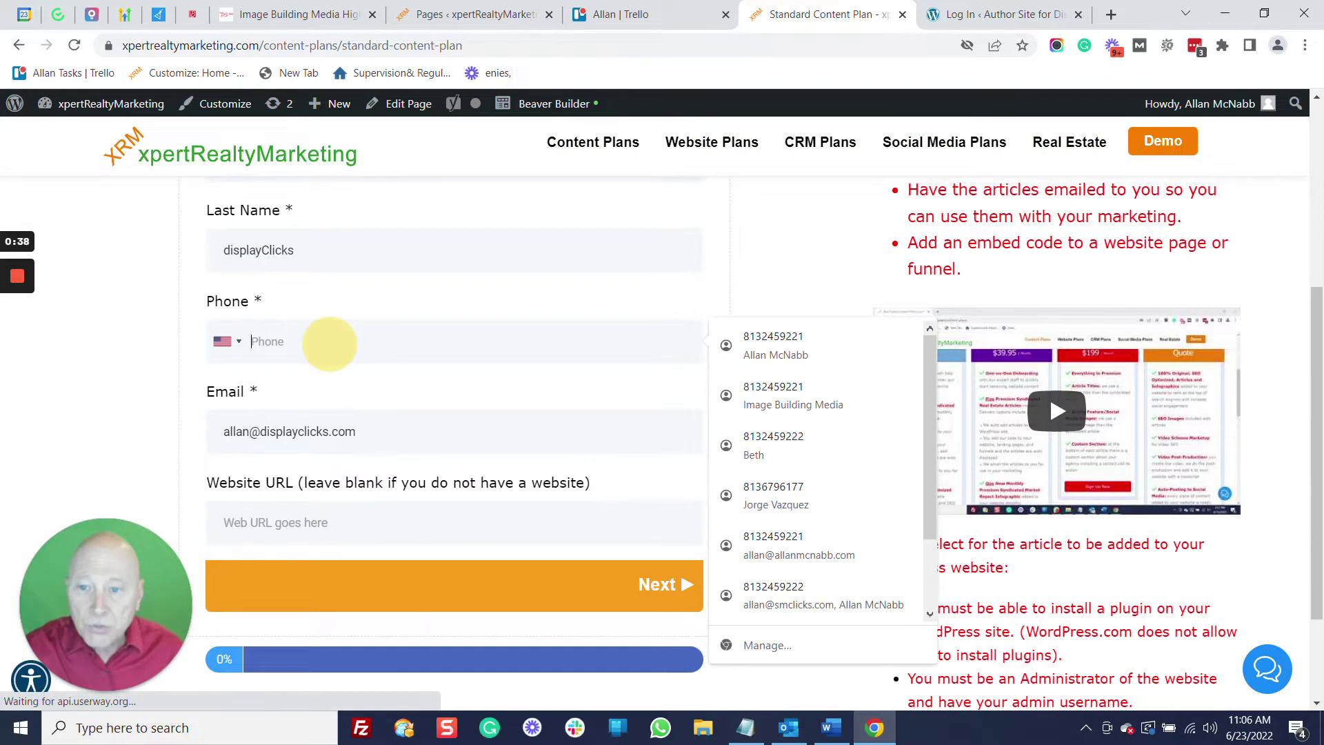
left_click(768, 340)
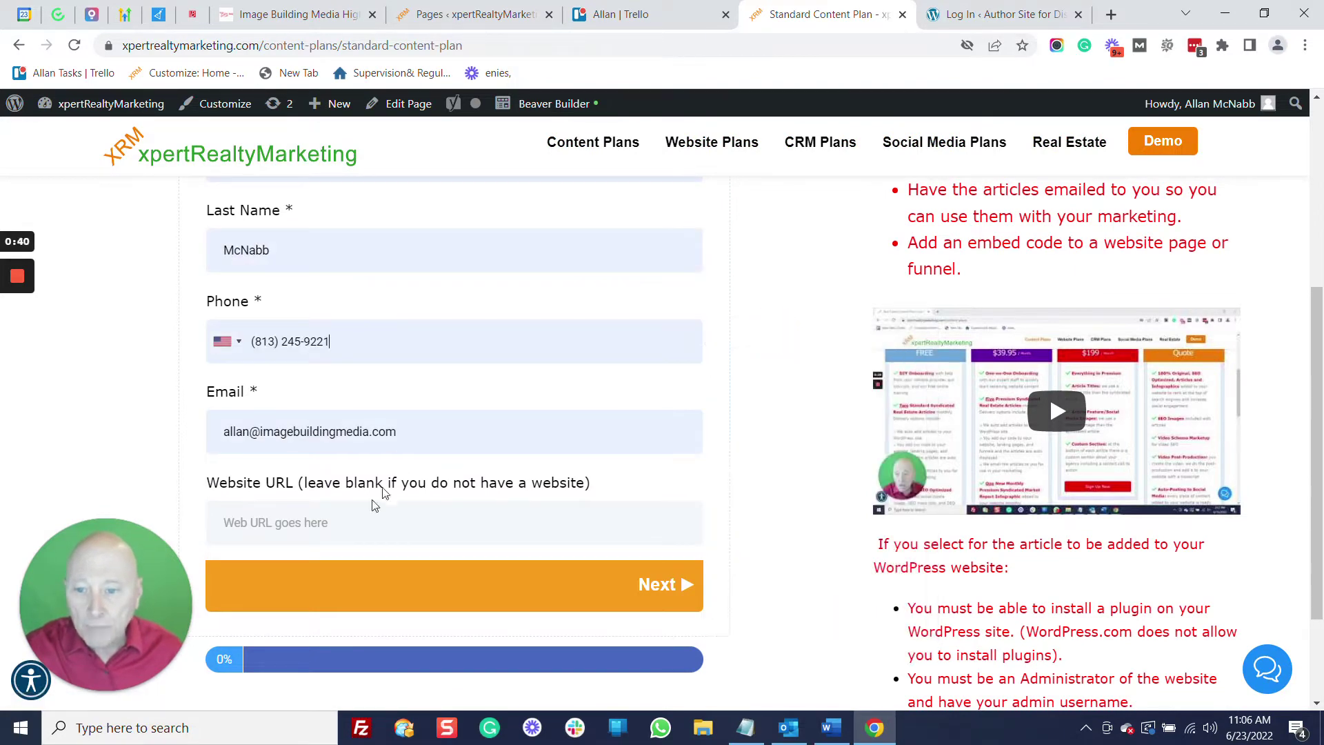
Step: Autofill the website URL, advance to the delivery question, and choose delivery to my WordPress website
left_click(355, 518)
left_click(400, 318)
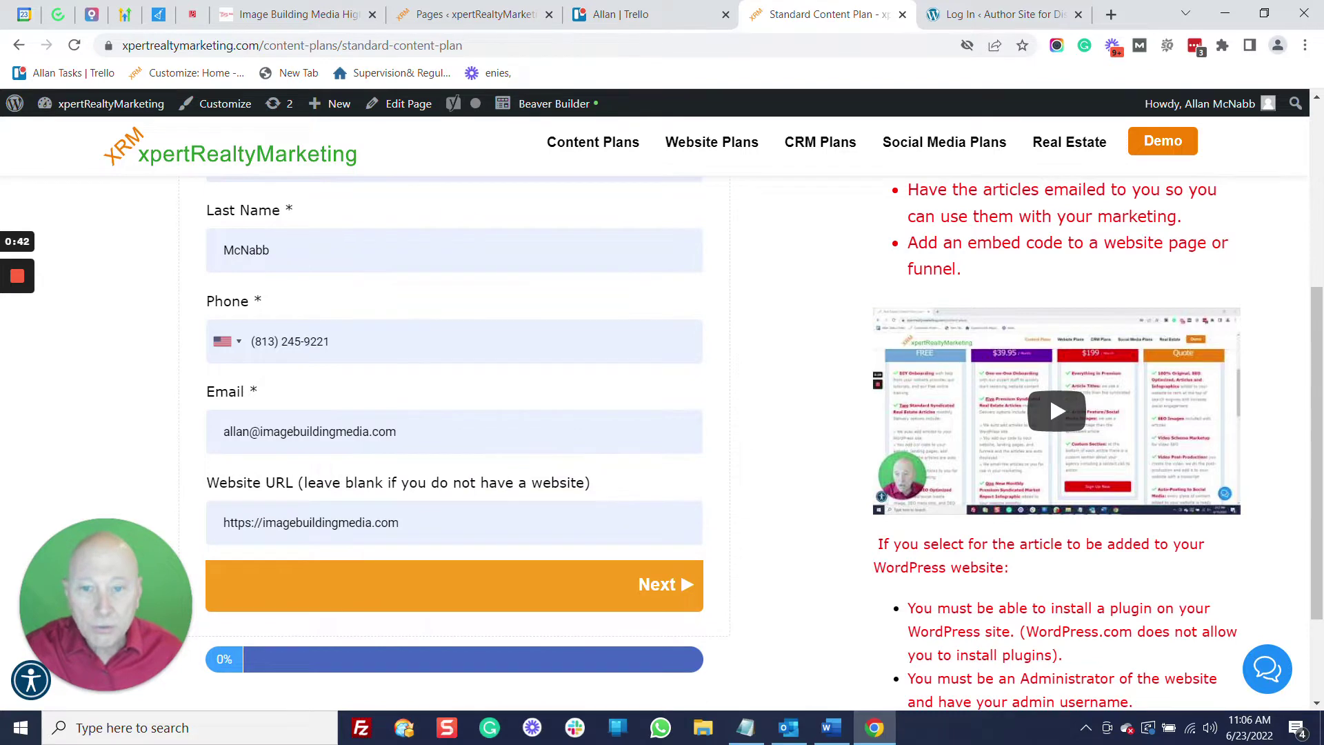
left_click(680, 573)
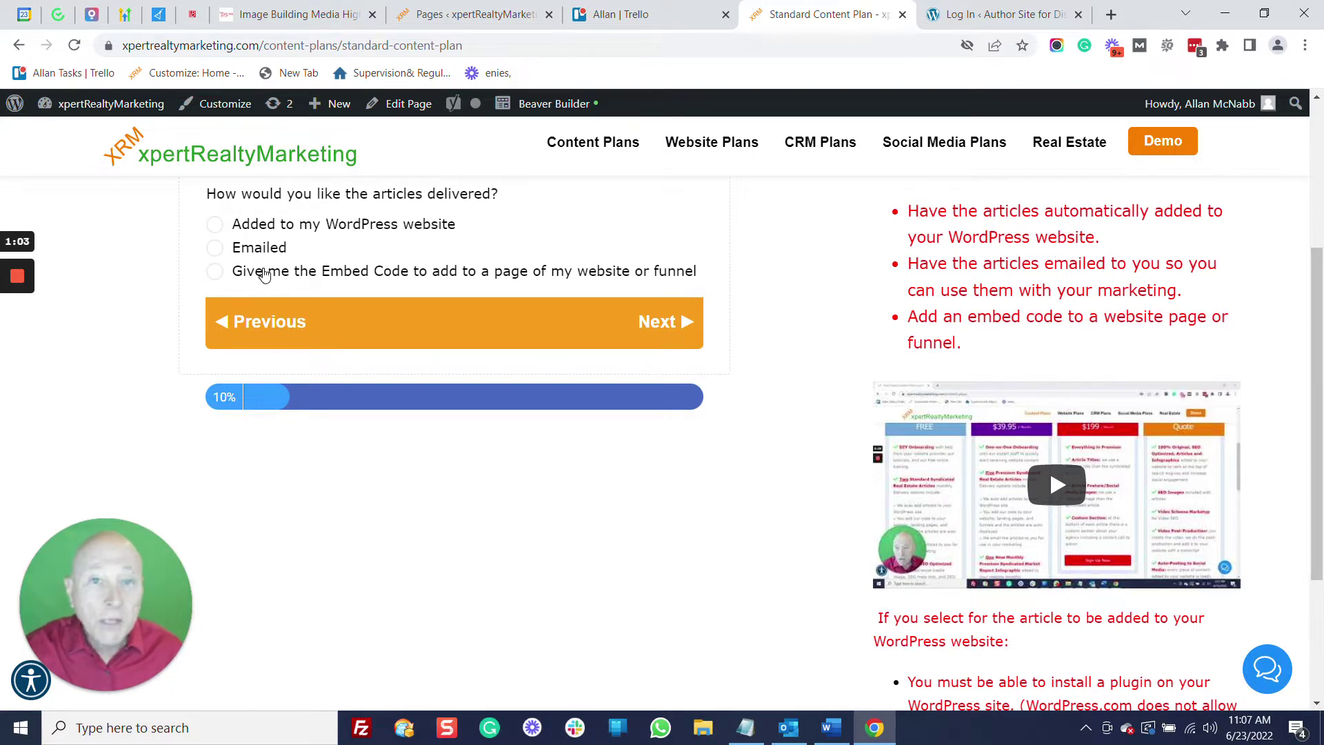
left_click(214, 227)
Step: Confirm WordPress delivery, pick step-by-step setup, and continue to the MainWP Child install instructions
left_click(657, 320)
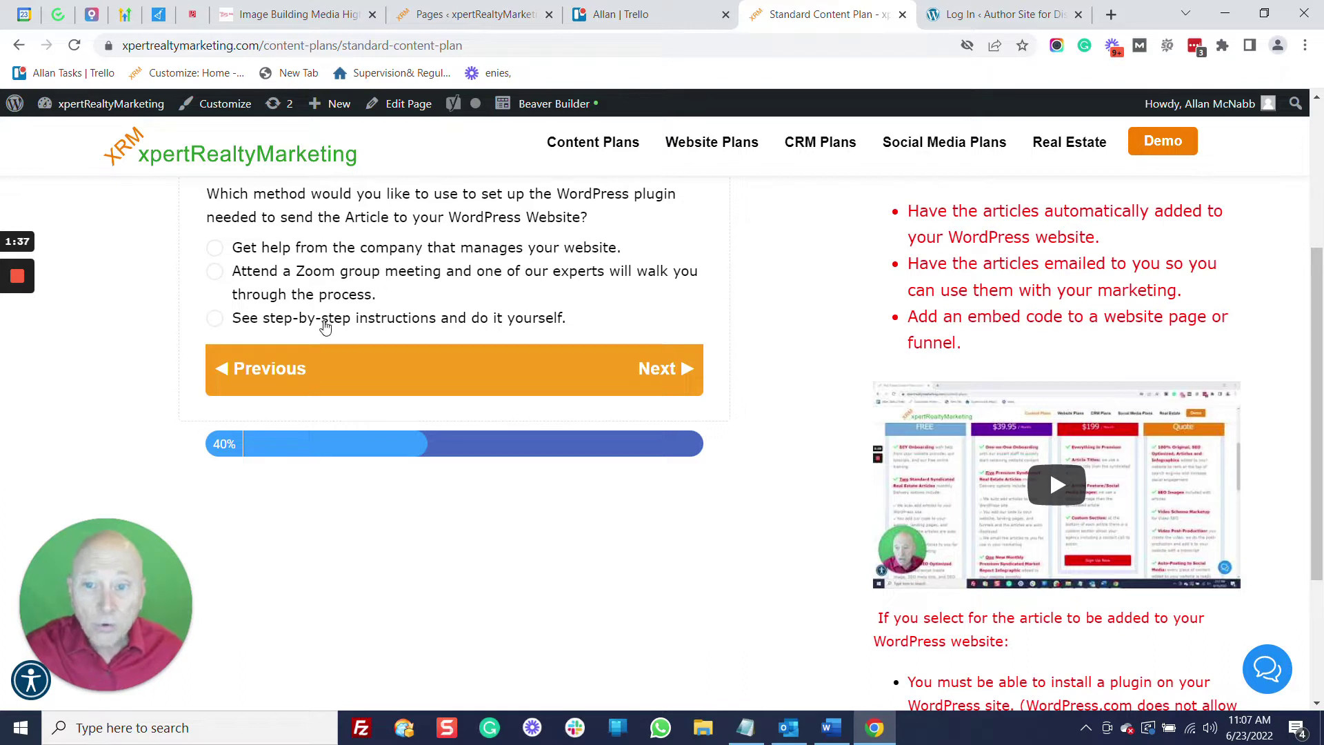
left_click(216, 319)
left_click(673, 372)
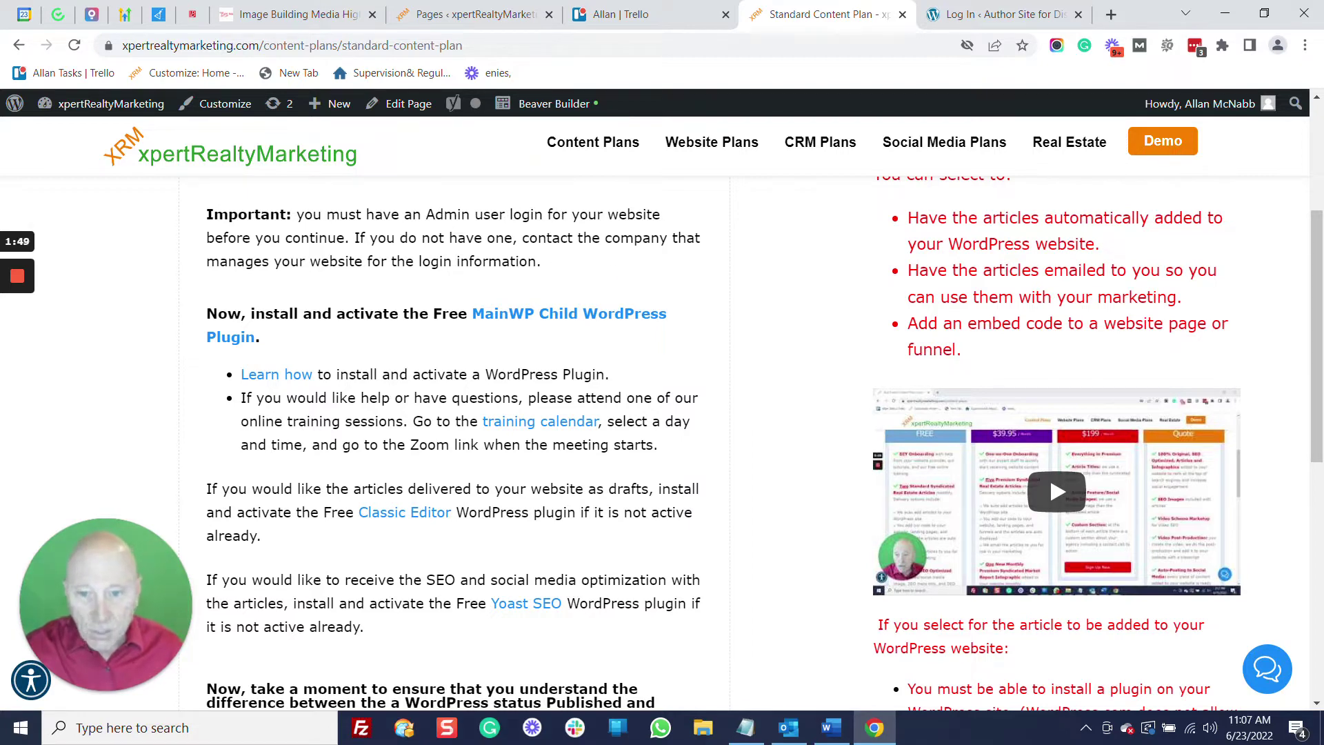
scroll(500, 235, "down", 1)
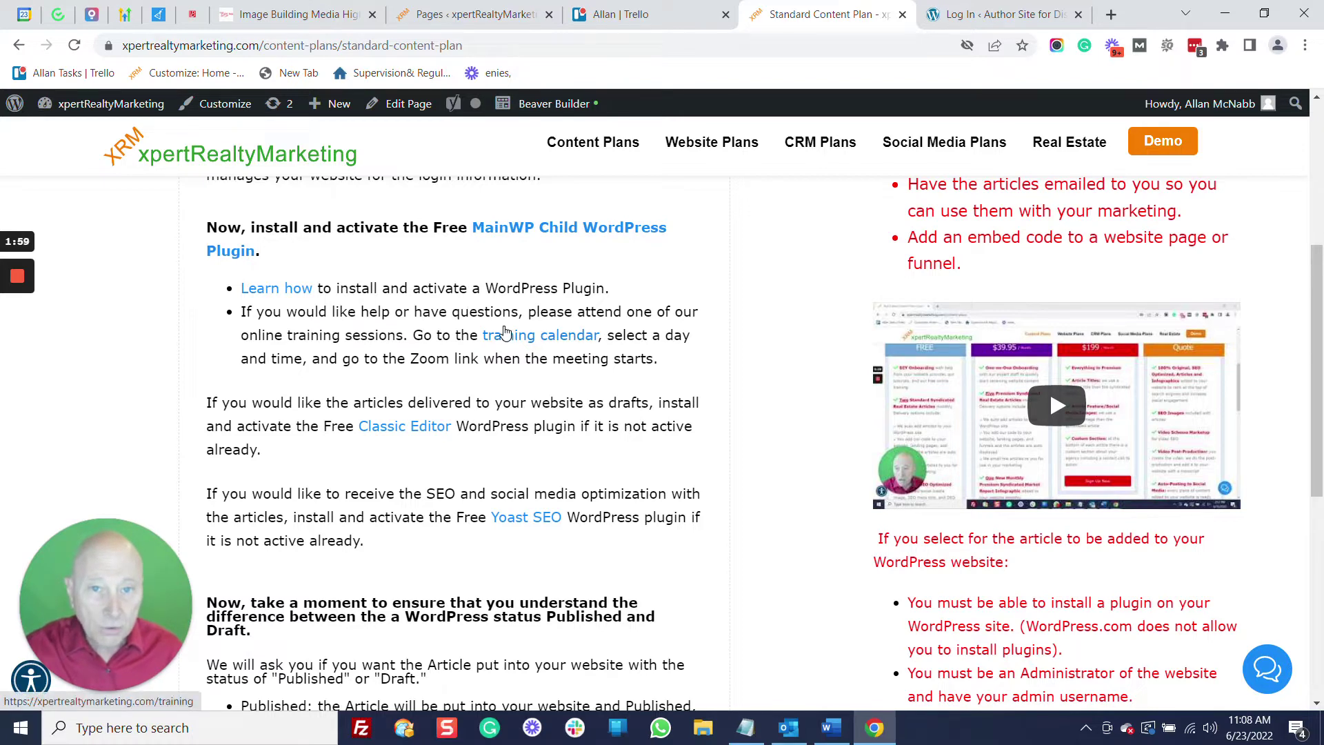
scroll(388, 348, "down", 1)
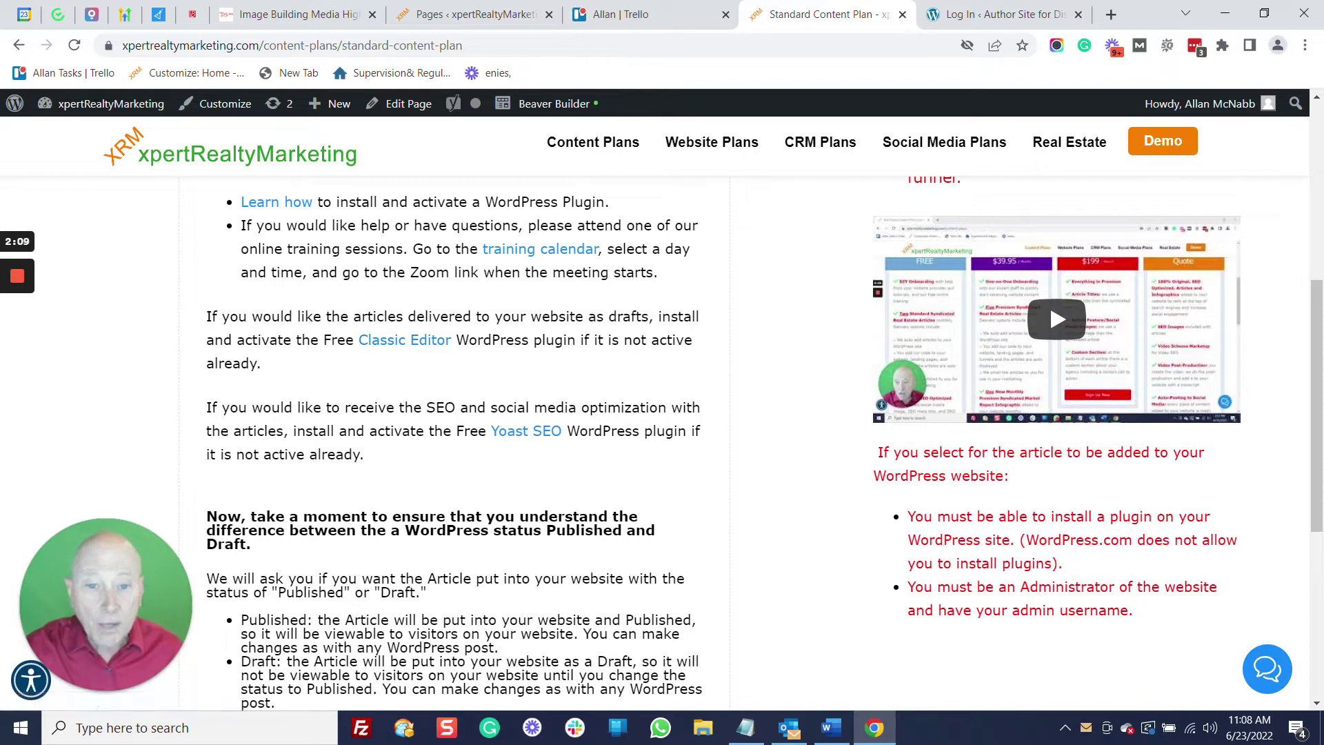
left_click_drag(608, 317, 654, 316)
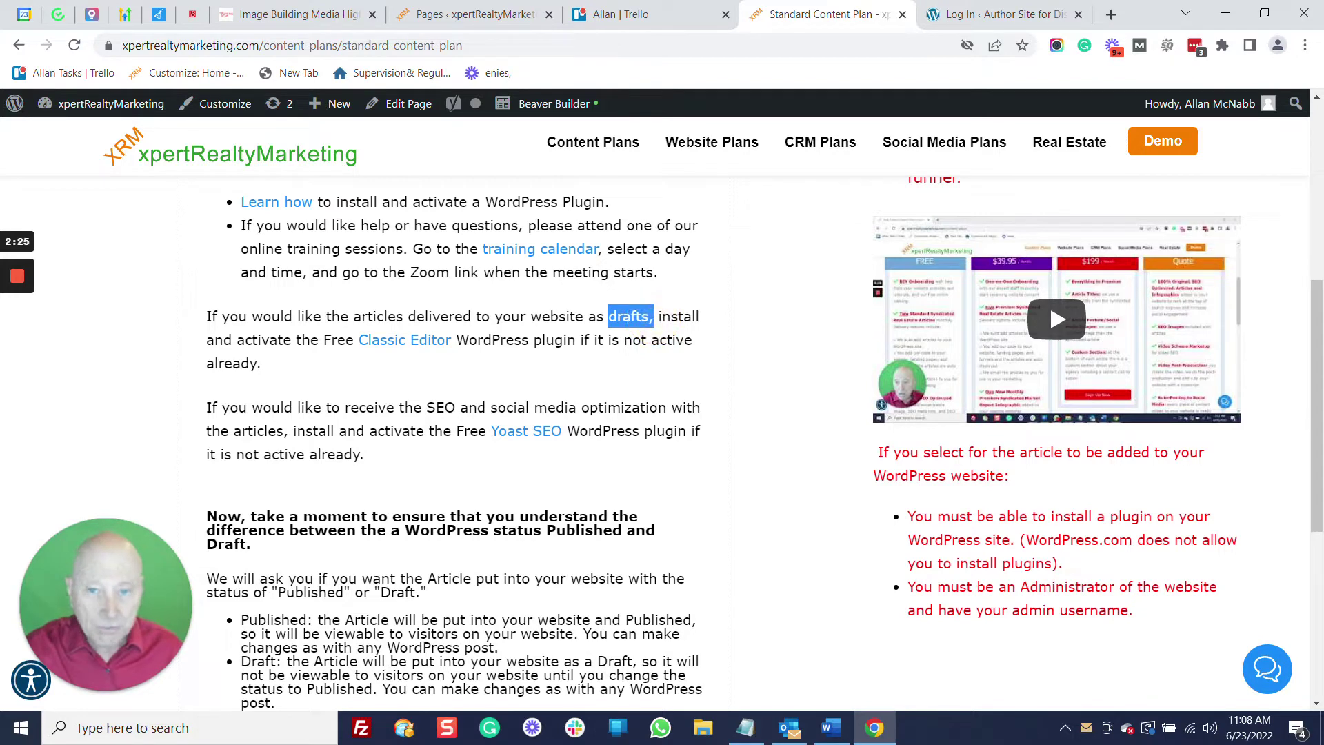
scroll(491, 349, "down", 1)
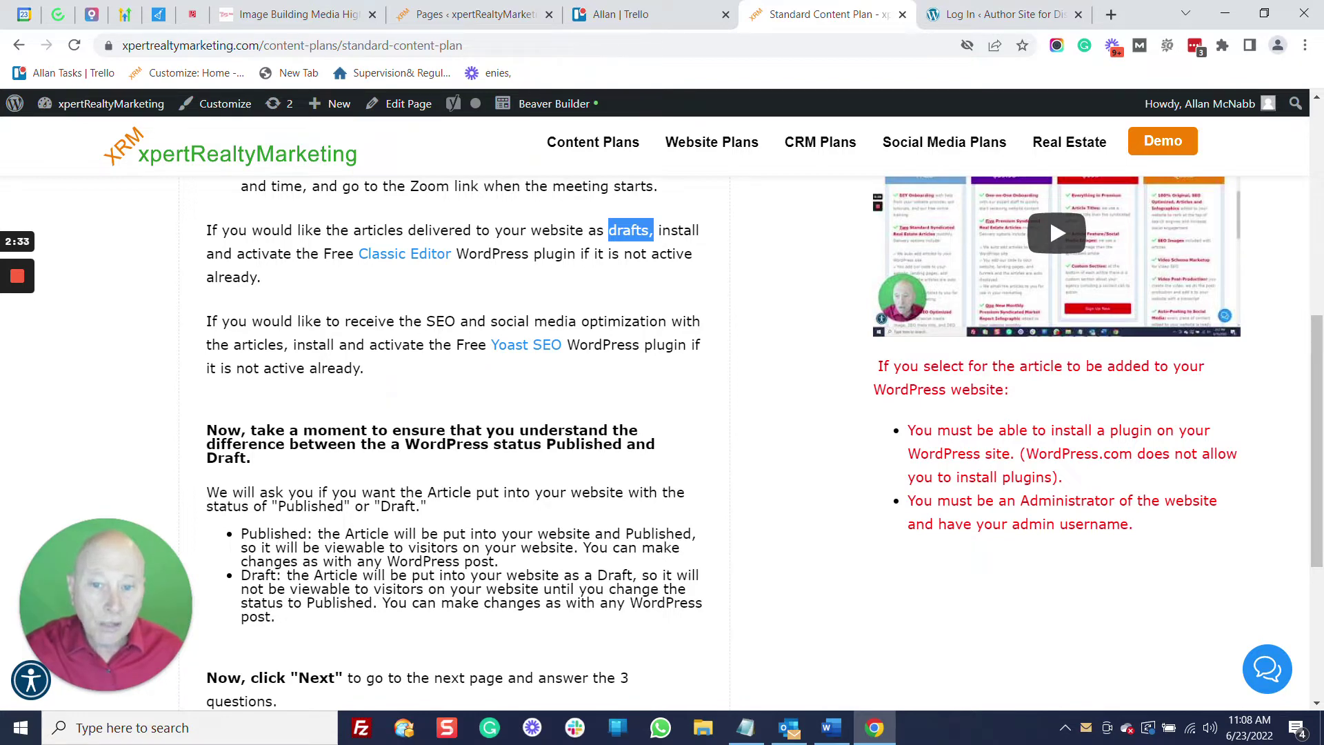
Step: Highlight the social media optimization phrase in the Yoast SEO paragraph, then go to the author site's login page
left_click(407, 324)
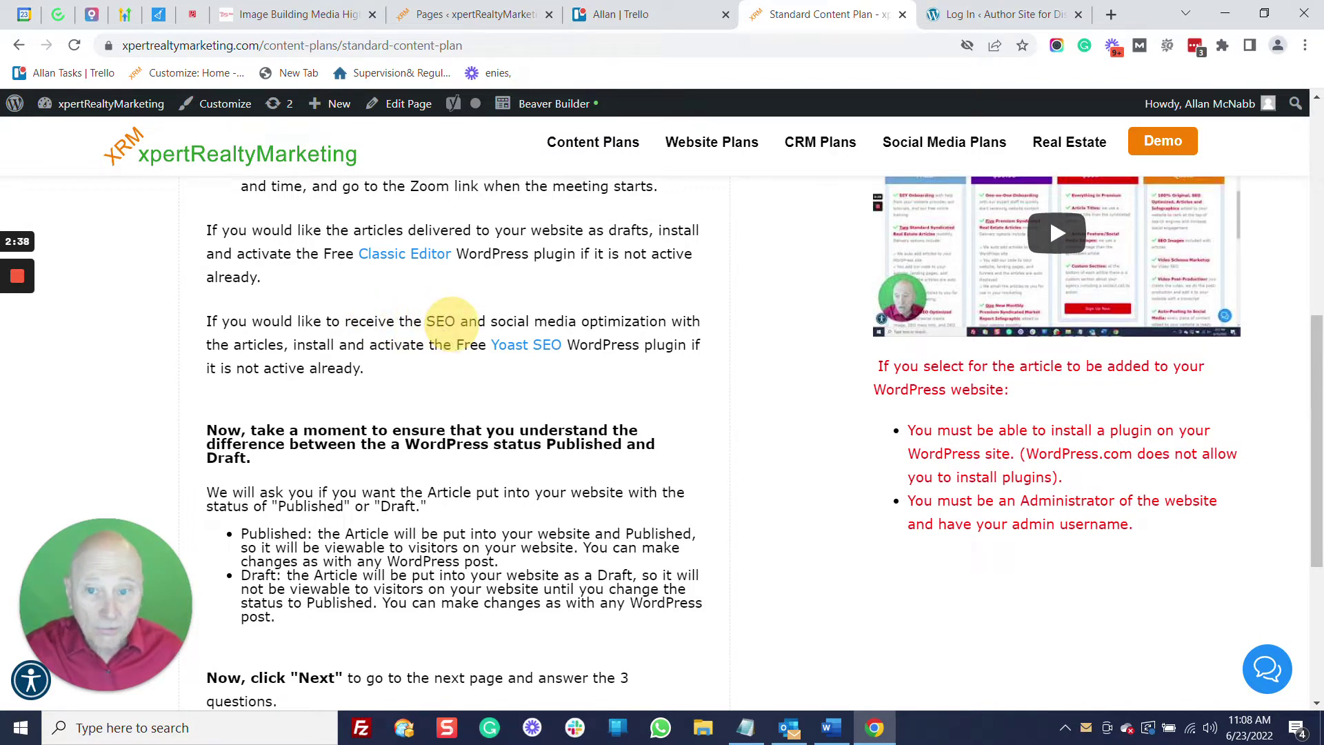
left_click_drag(496, 323, 619, 324)
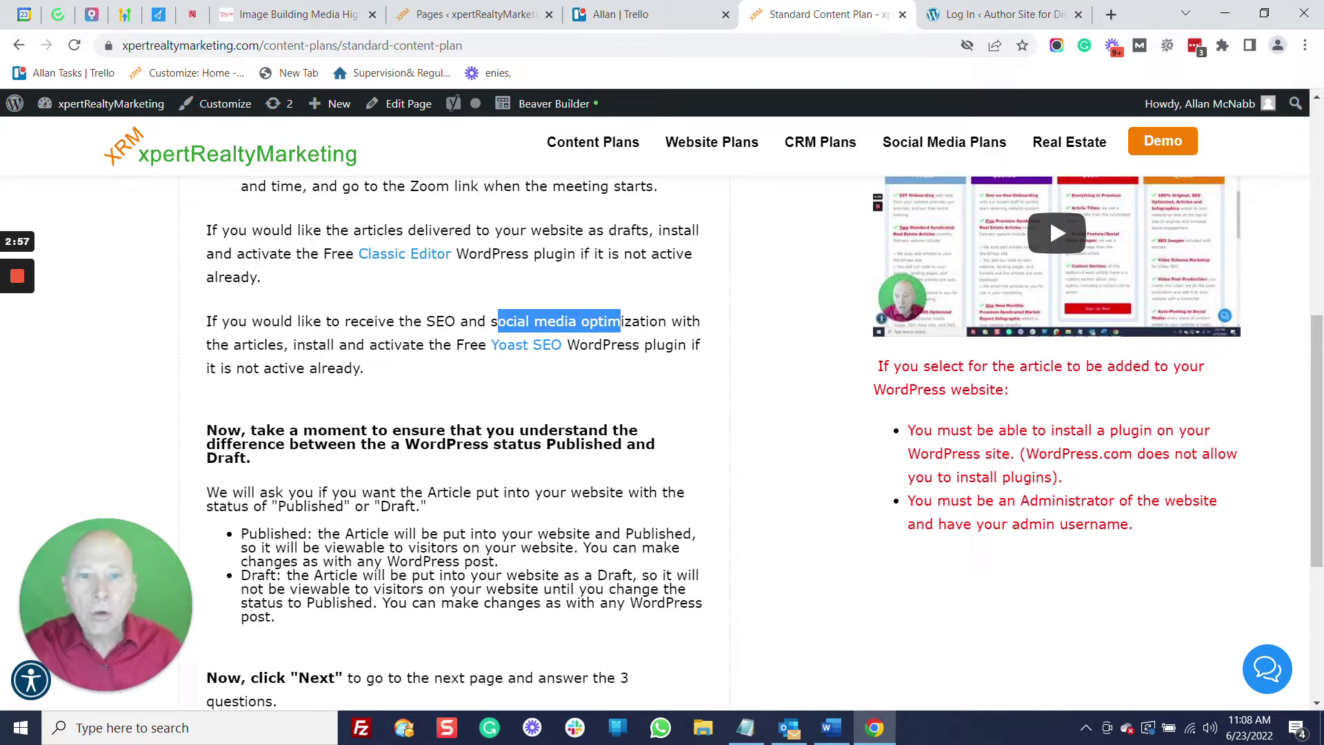
left_click(958, 23)
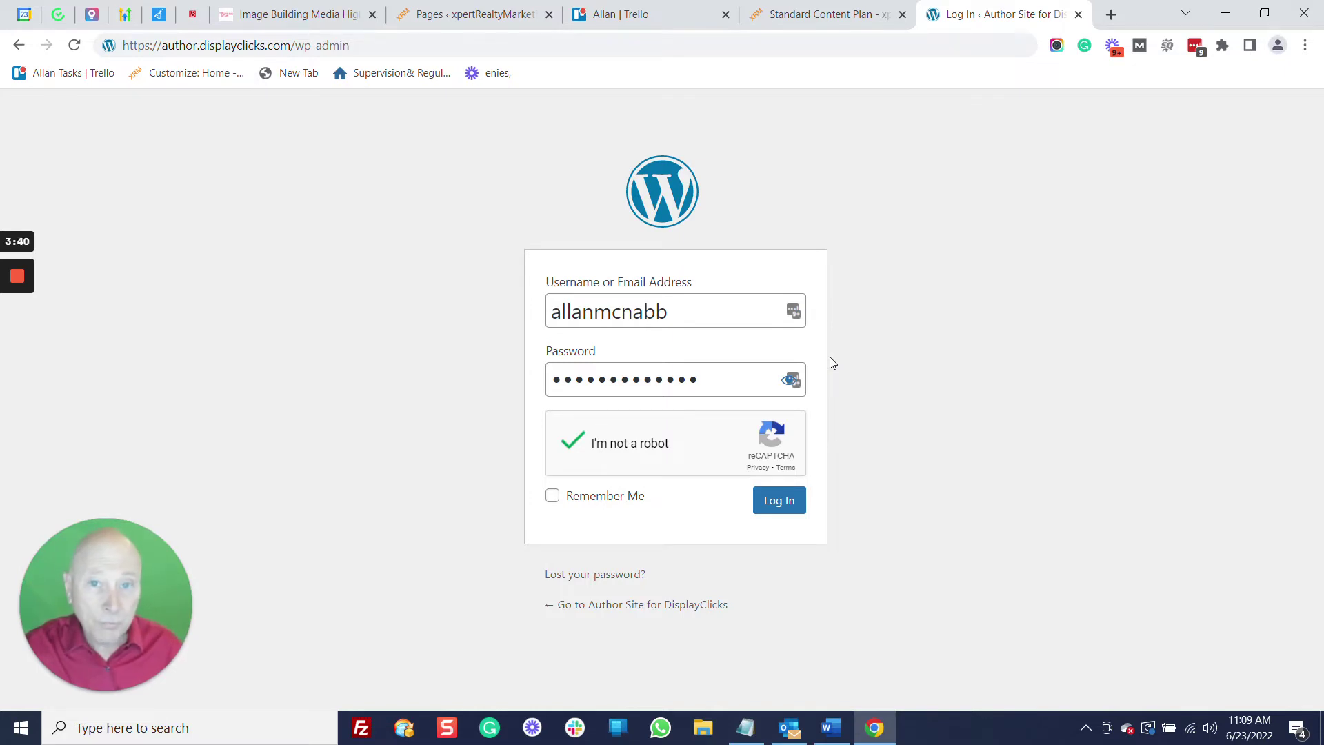
Step: Log in to the DisplayClicks author site and go to Plugins > Add New
left_click(797, 503)
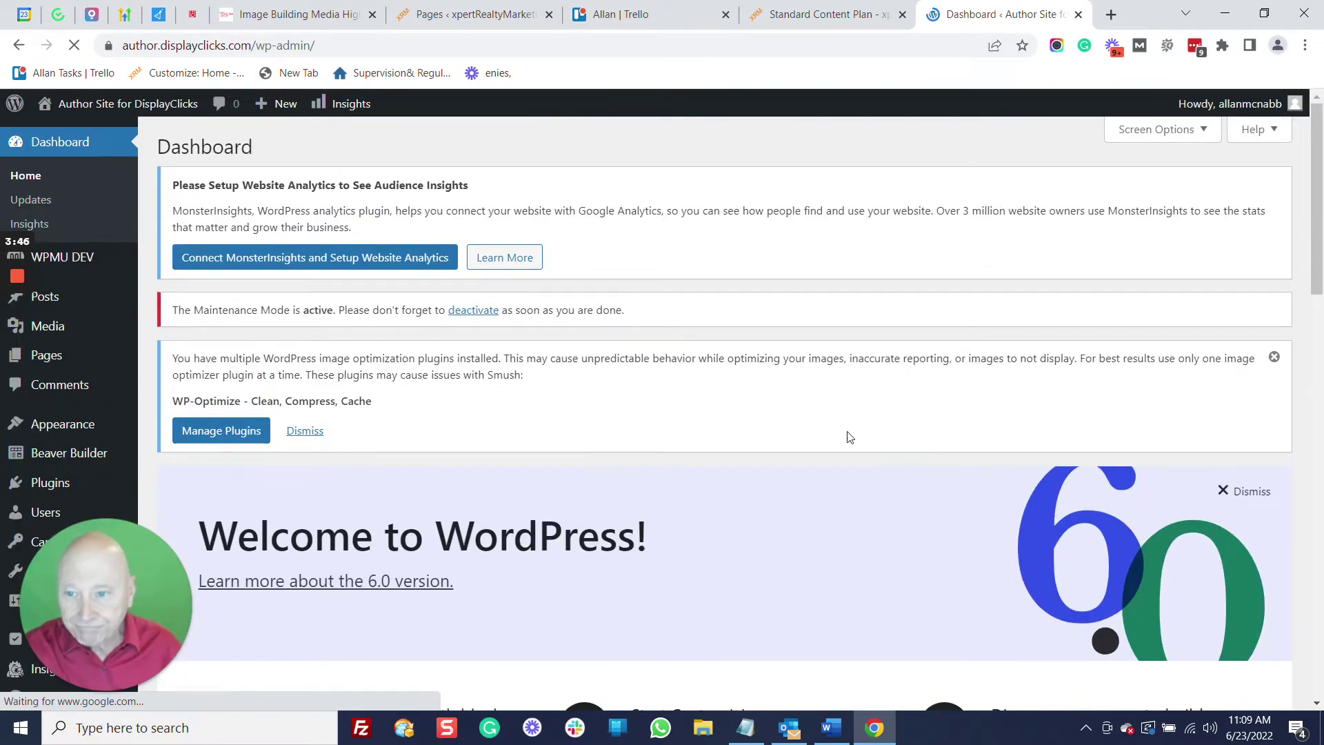
left_click(59, 485)
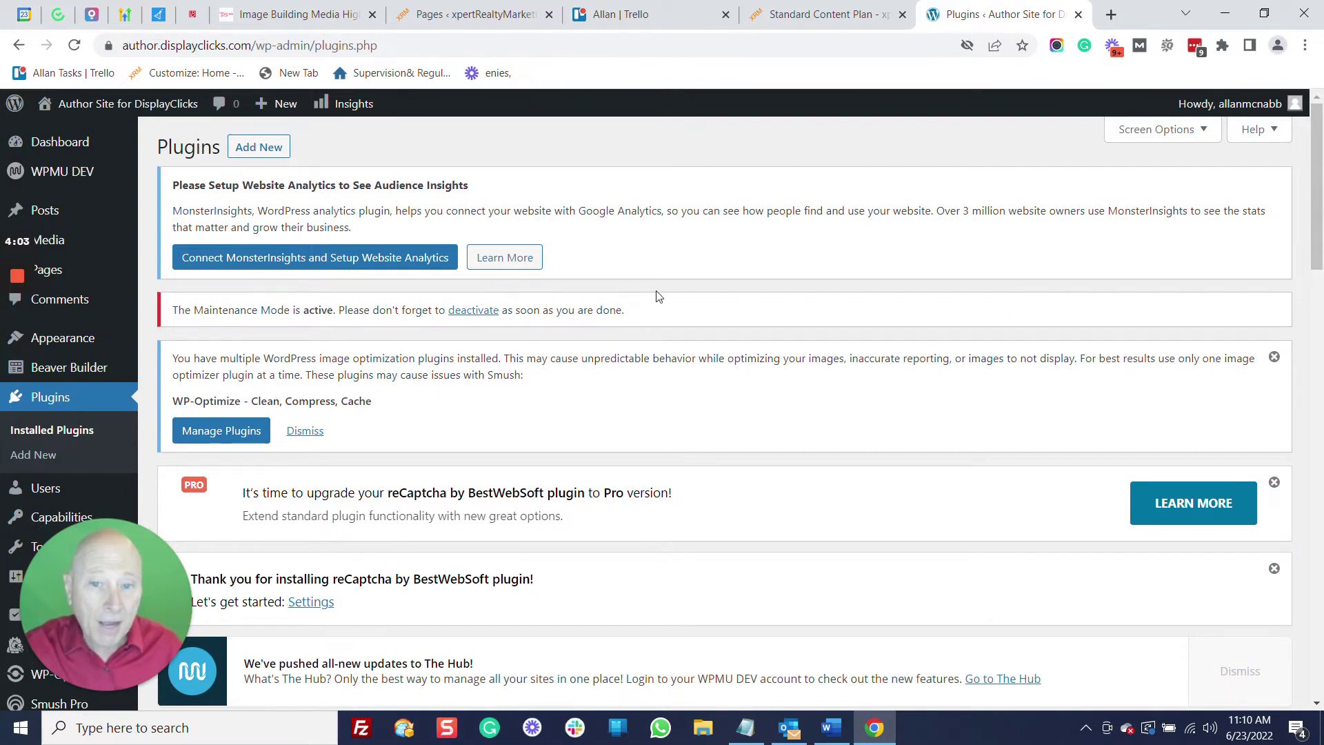
left_click(248, 149)
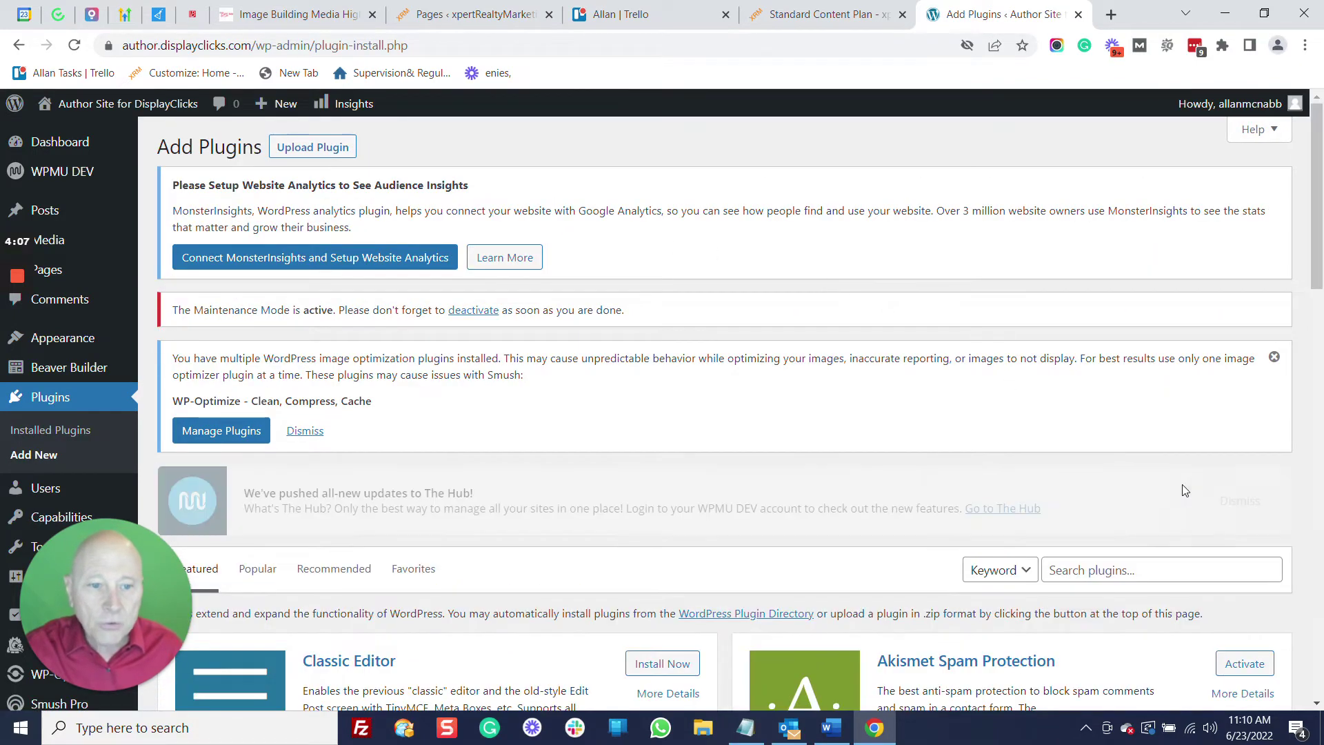
Step: Search plugins for 'mainwp', then install and activate MainWP Child
left_click(1087, 571)
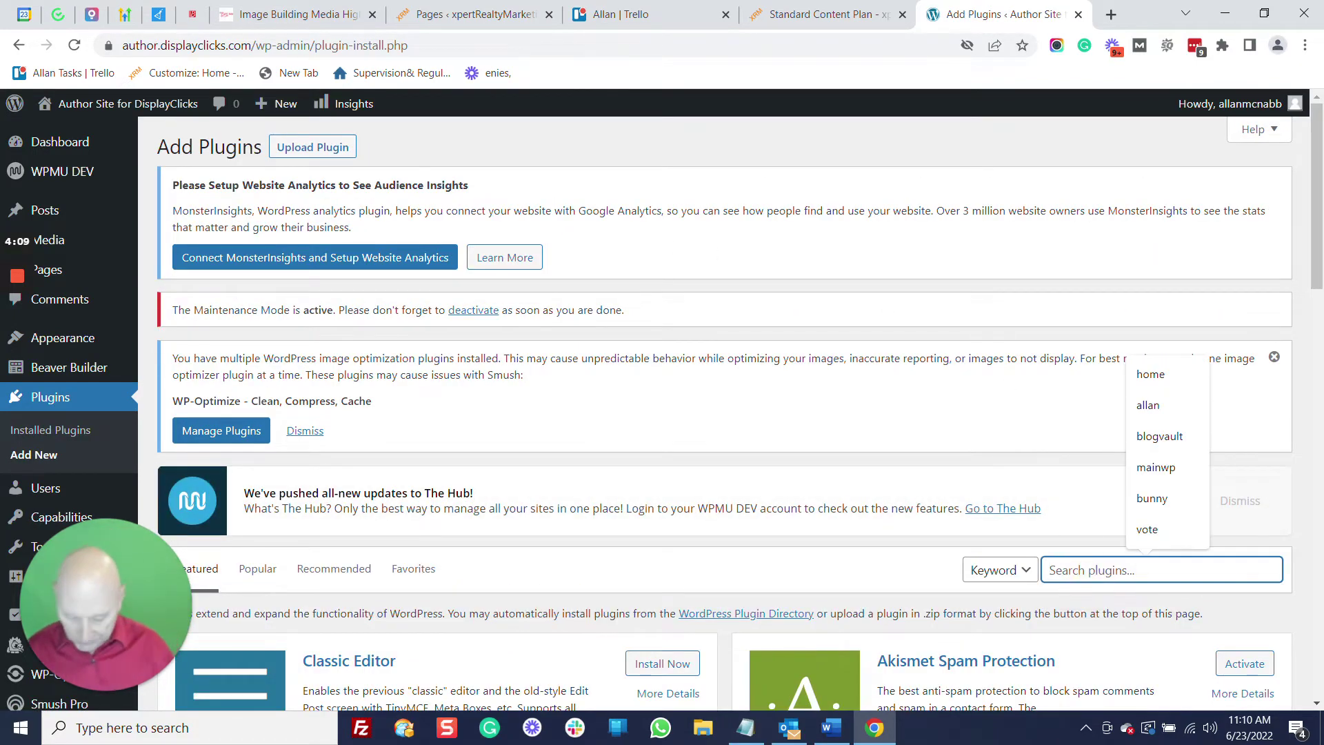
type("mainwp")
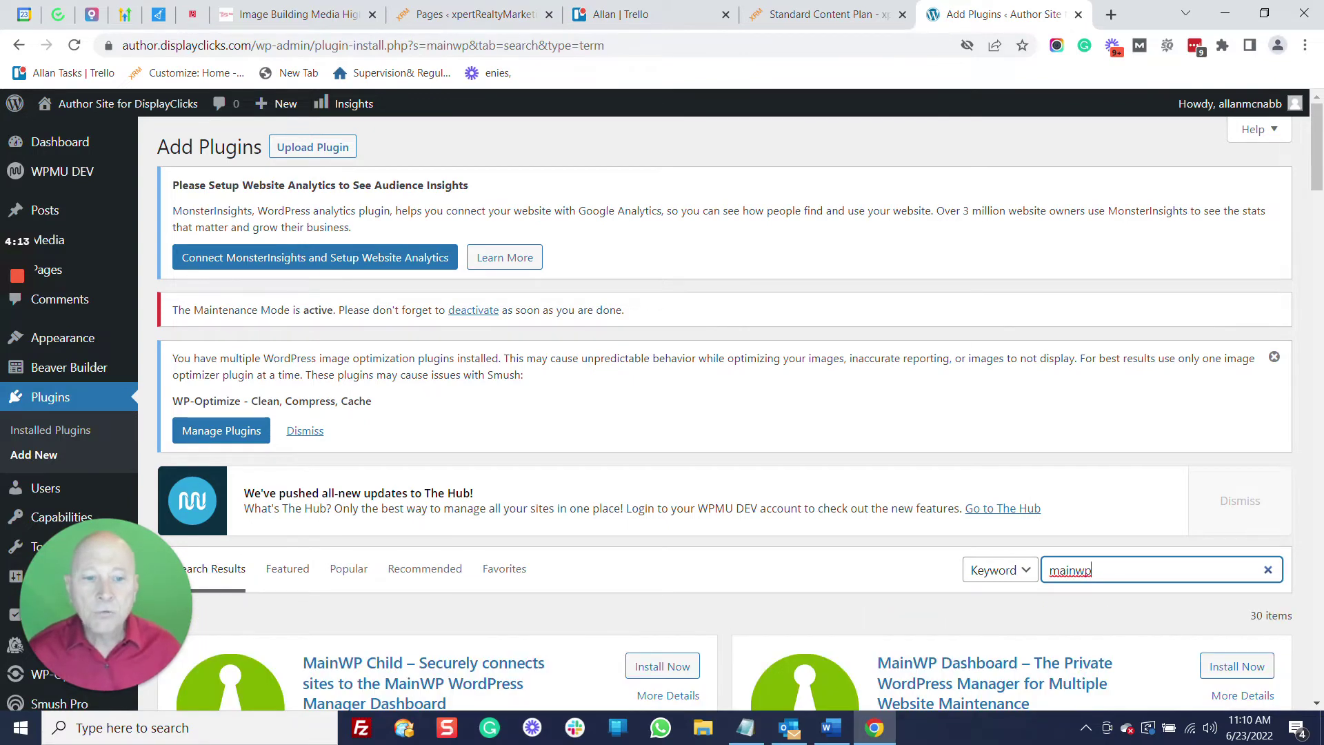
scroll(1082, 223, "down", 3)
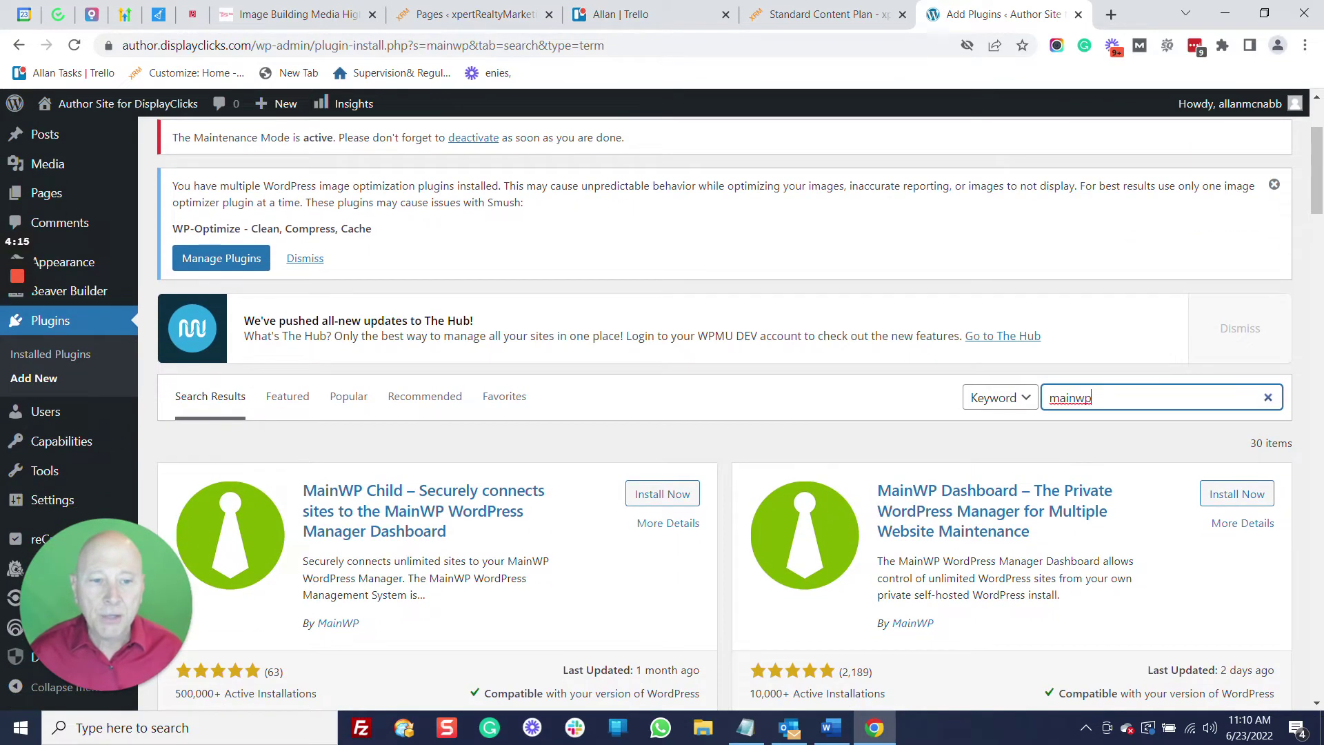
scroll(473, 370, "down", 1)
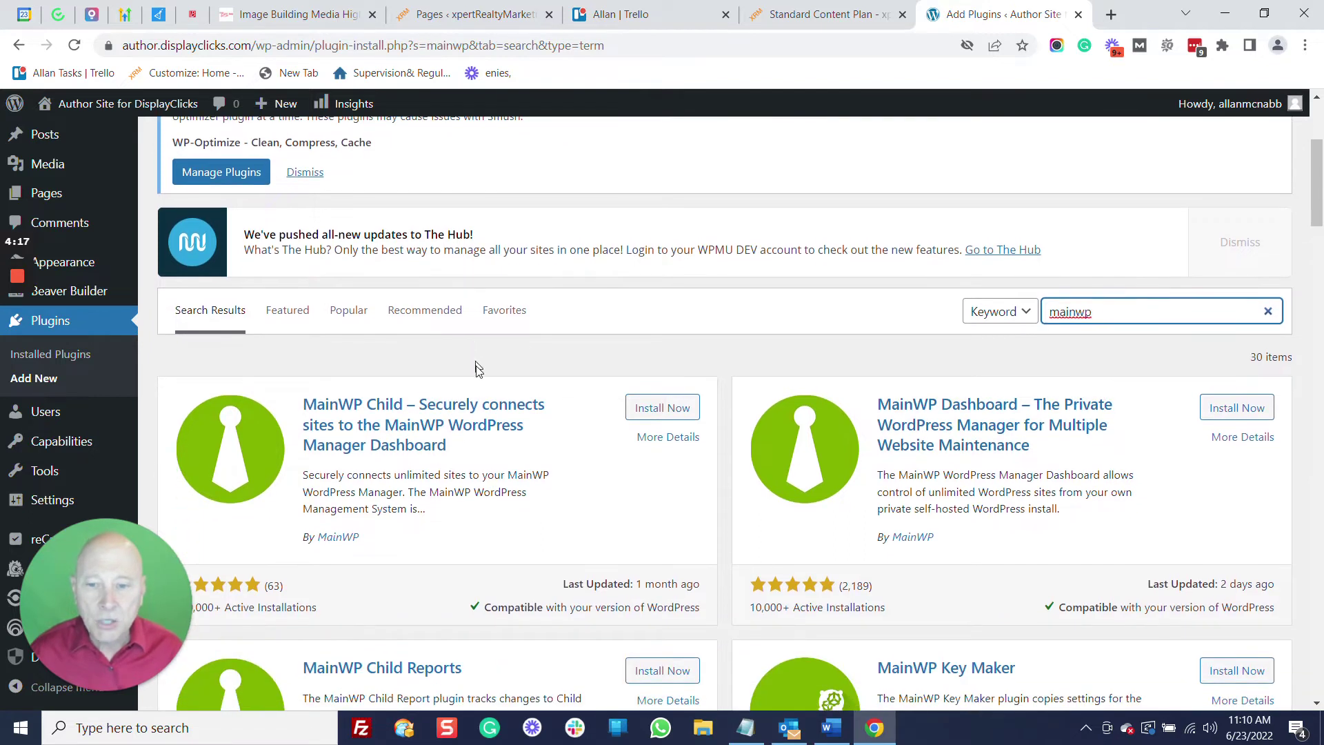
left_click(662, 408)
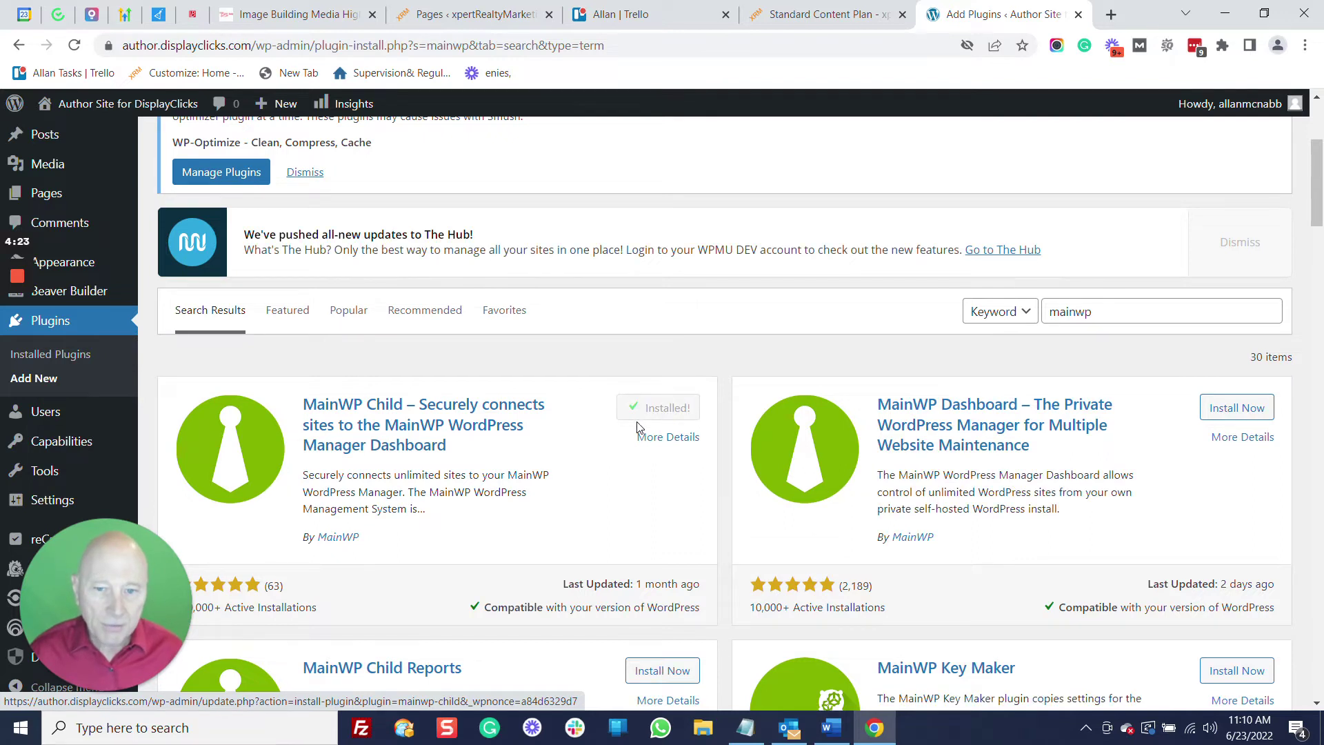
left_click(661, 416)
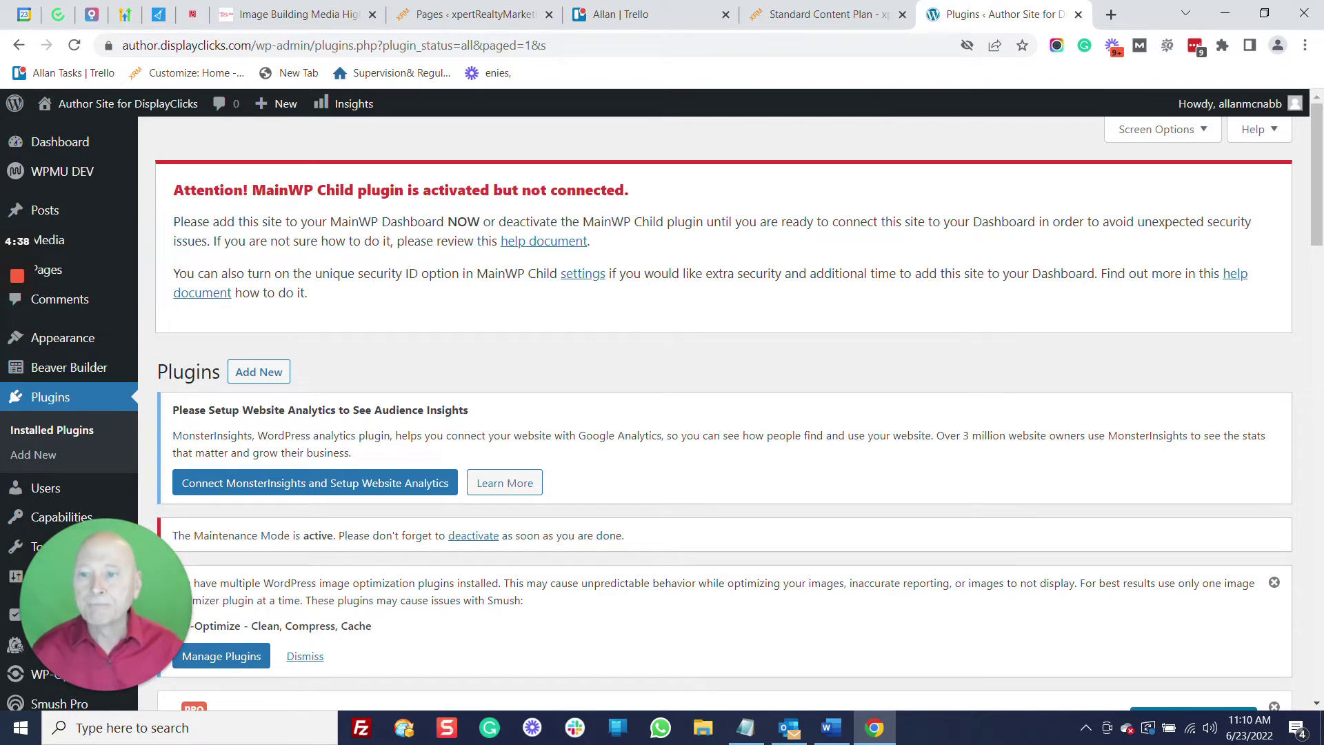
Step: Search Add Plugins for 'wordpress classic editor', then install and activate Classic Editor
left_click(266, 378)
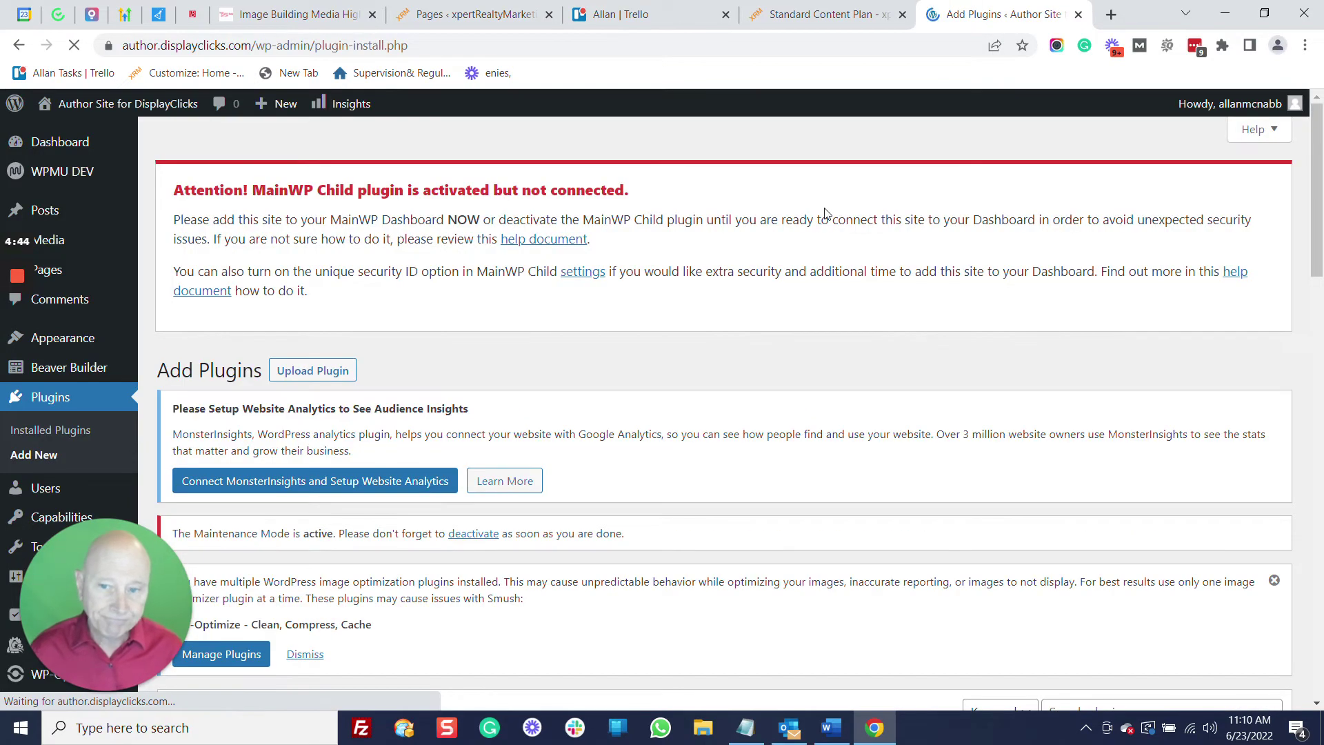
scroll(825, 213, "down", 5)
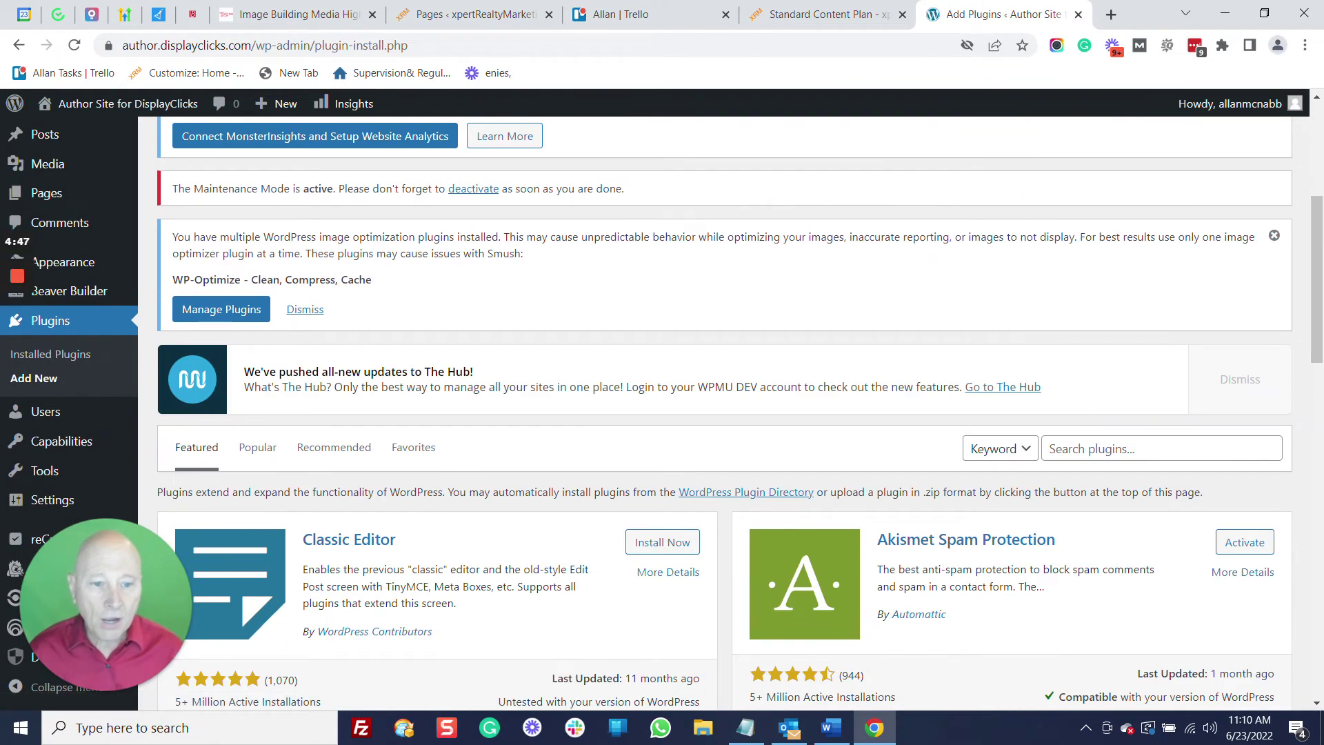
left_click(1103, 449)
type("wor")
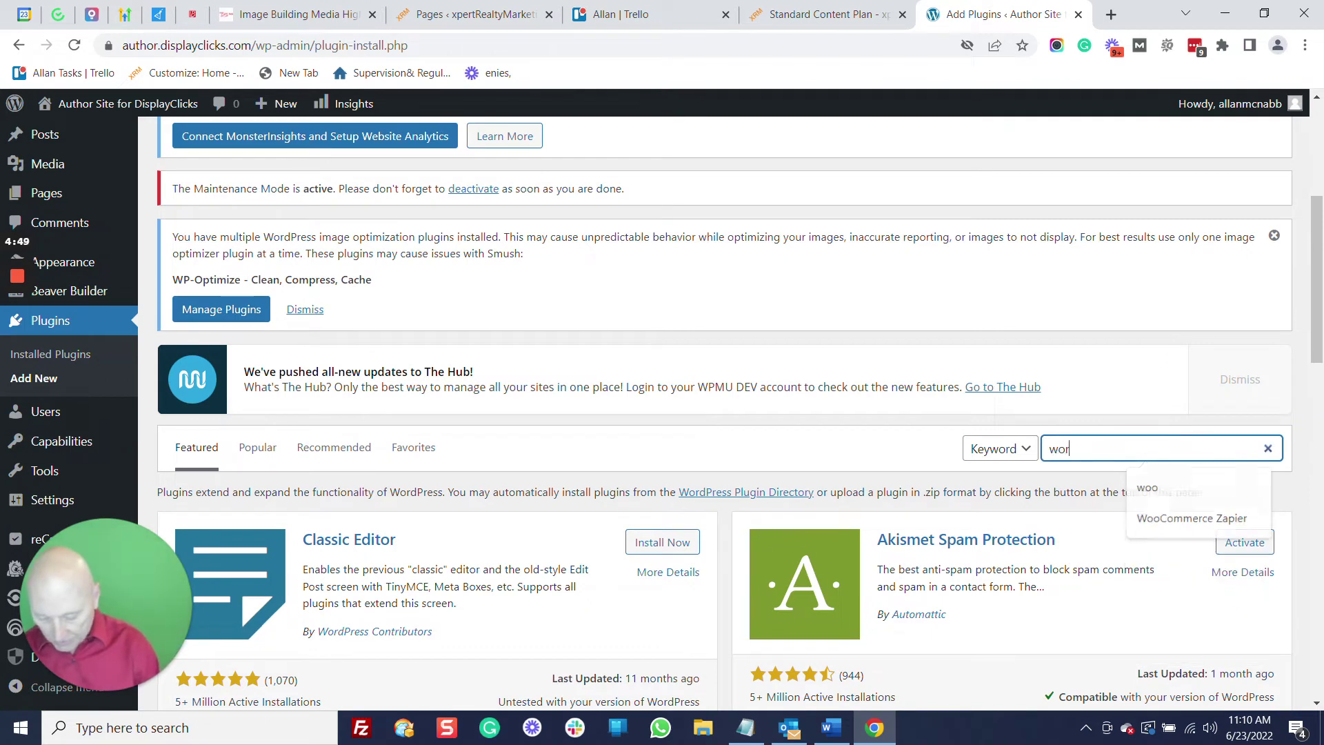
type("dpress c")
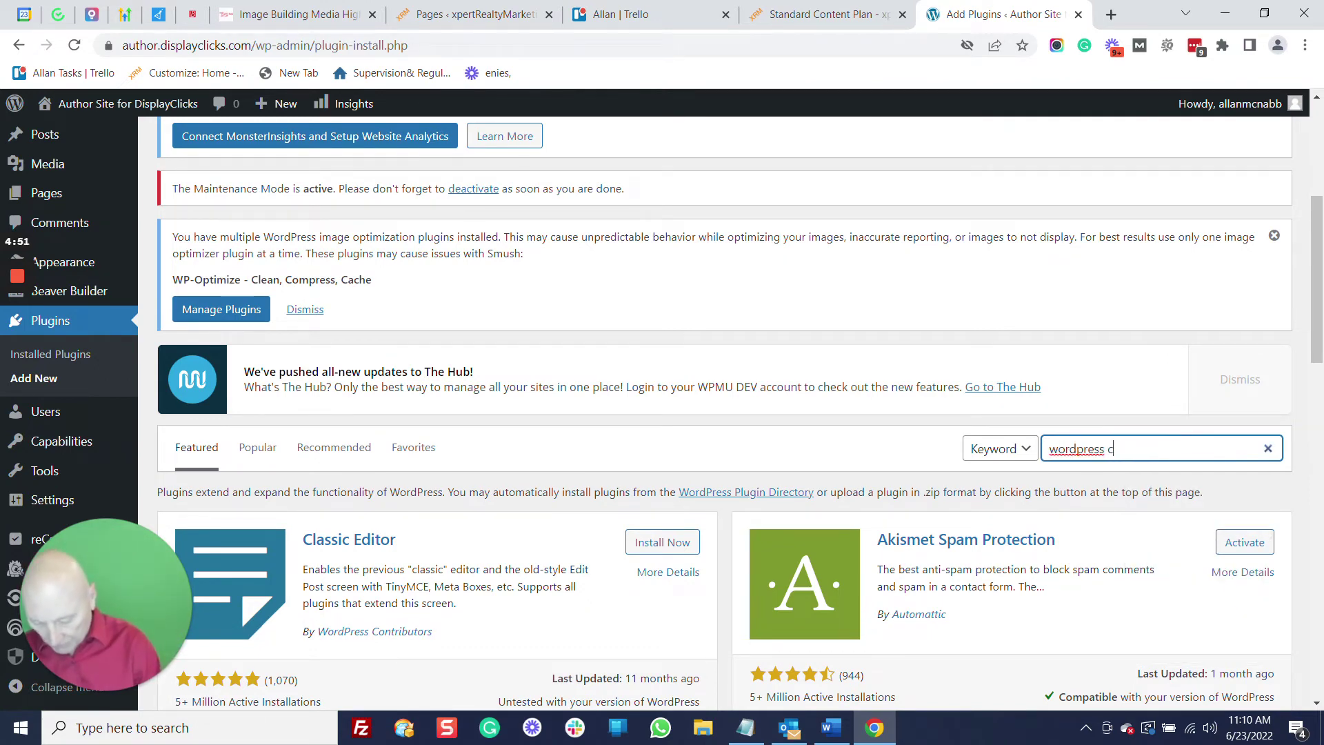
type("lassic editor")
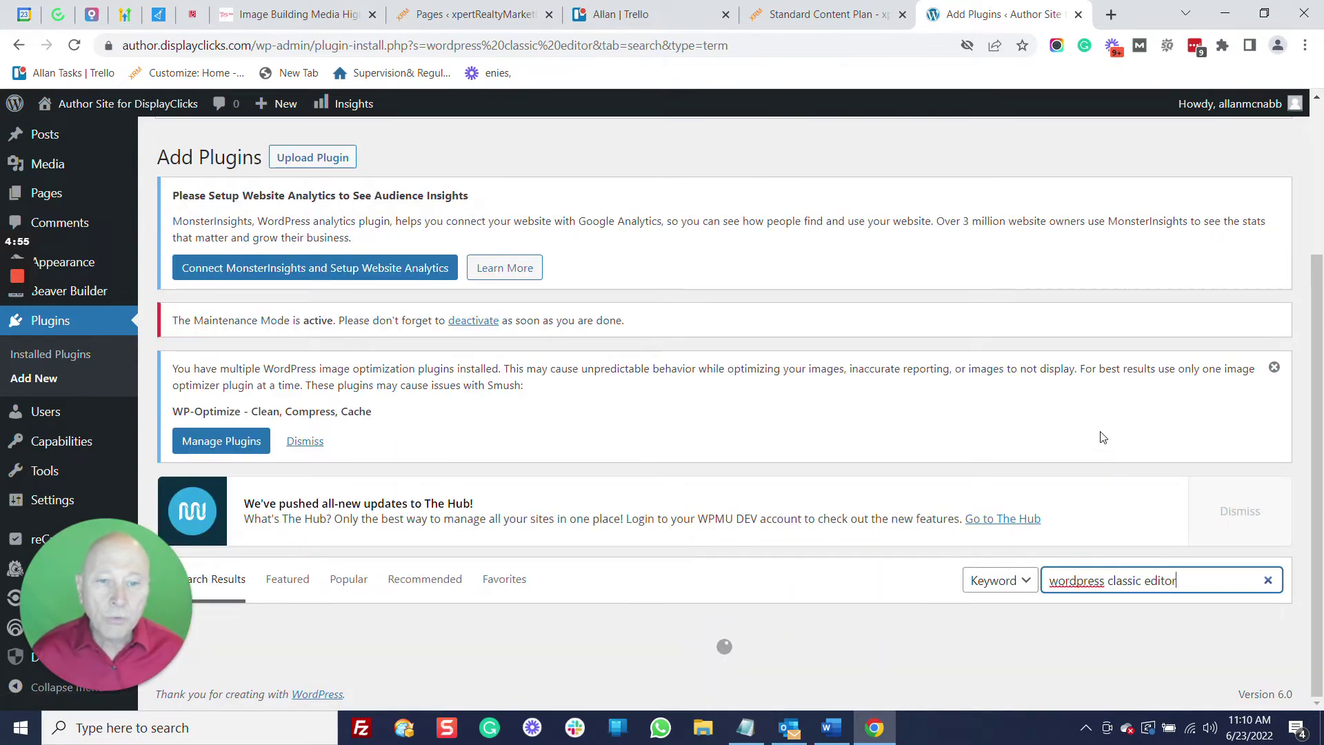
scroll(1103, 438, "down", 3)
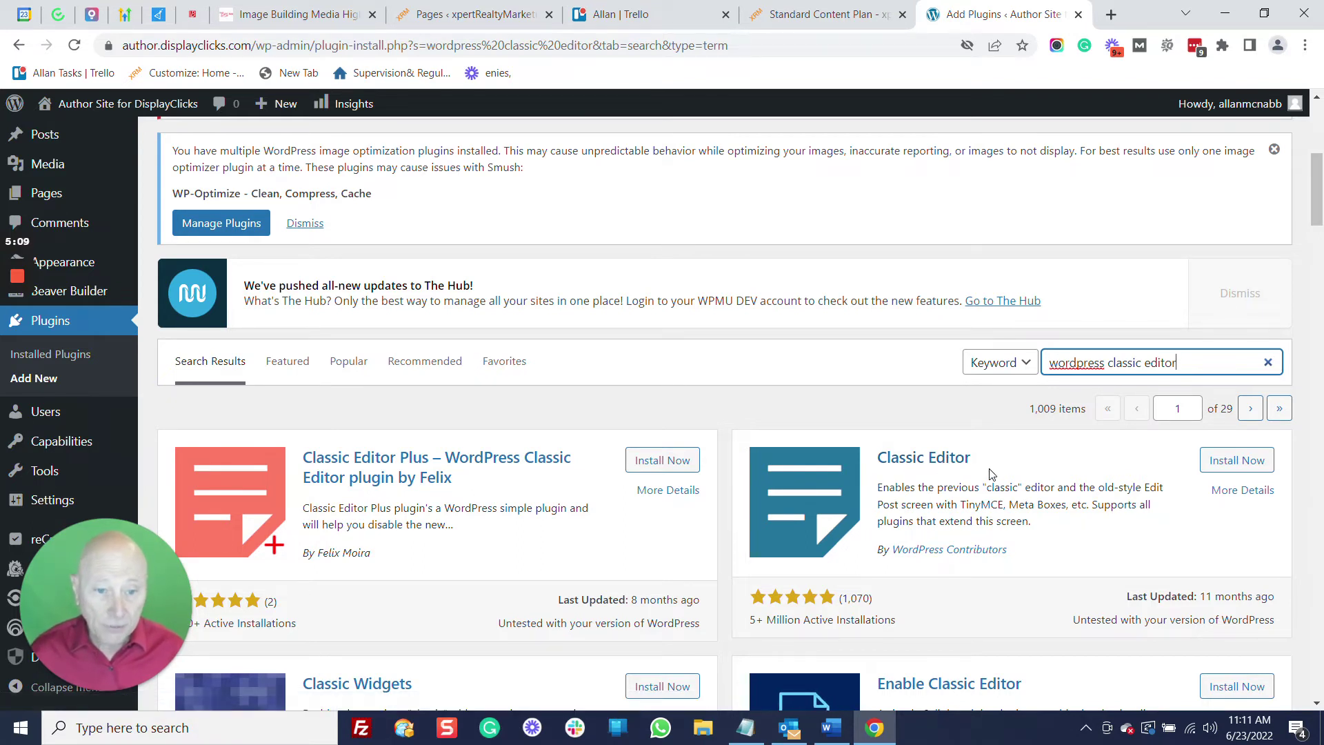
left_click(1250, 469)
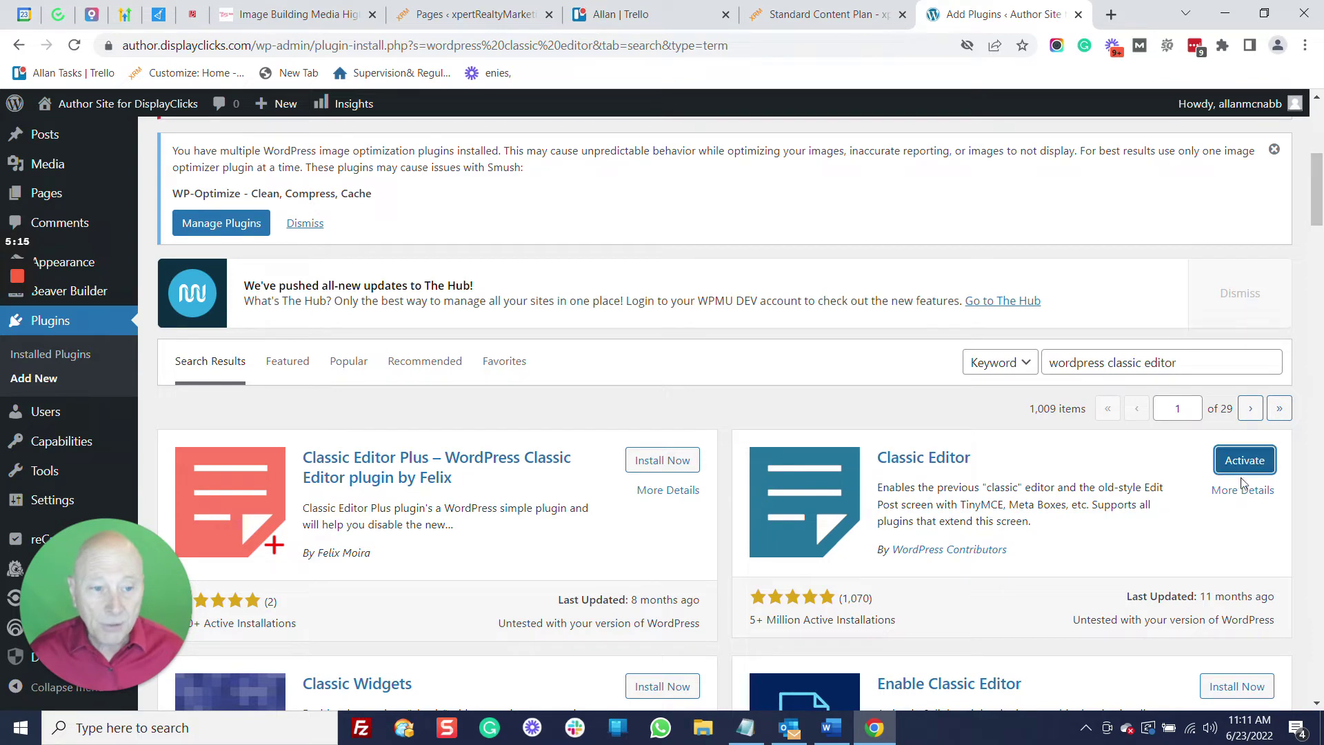
left_click(1239, 467)
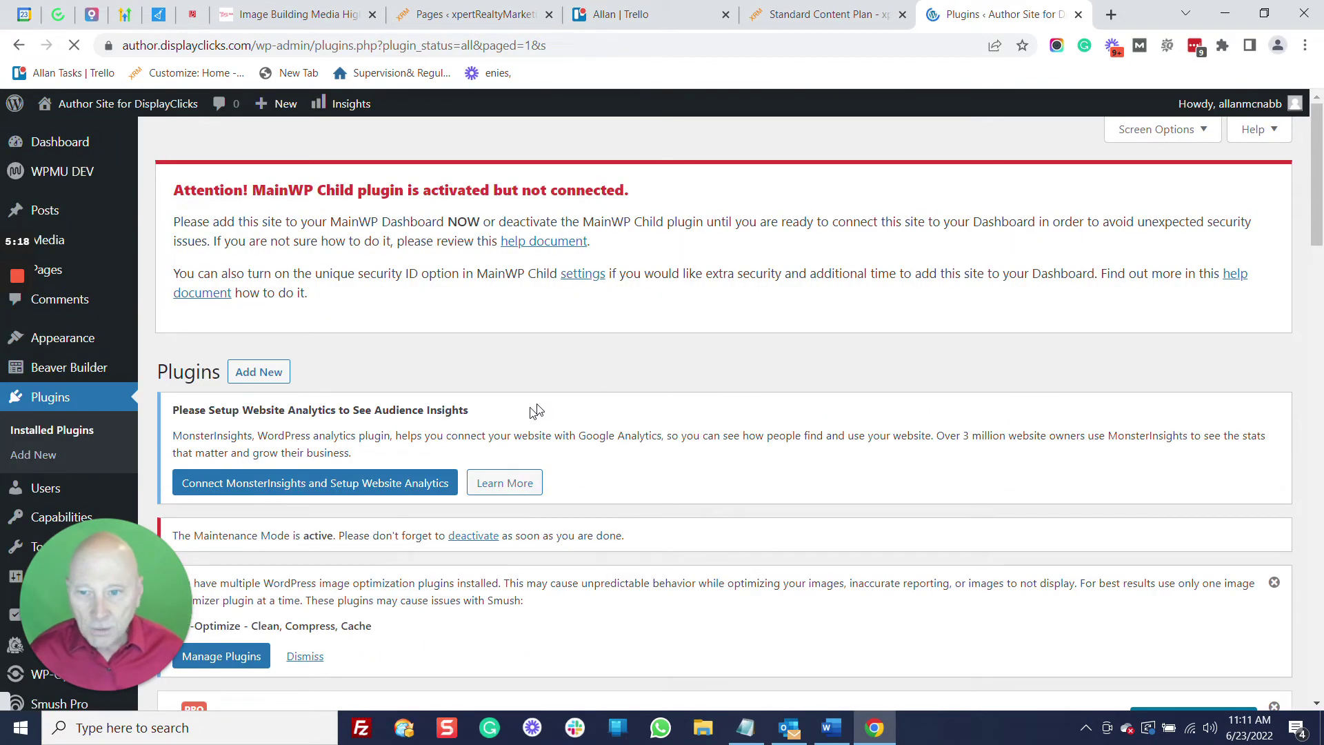
Step: Search for 'yoast SEO', correcting the 'yoaste' typo, then install and activate Yoast SEO
left_click(241, 373)
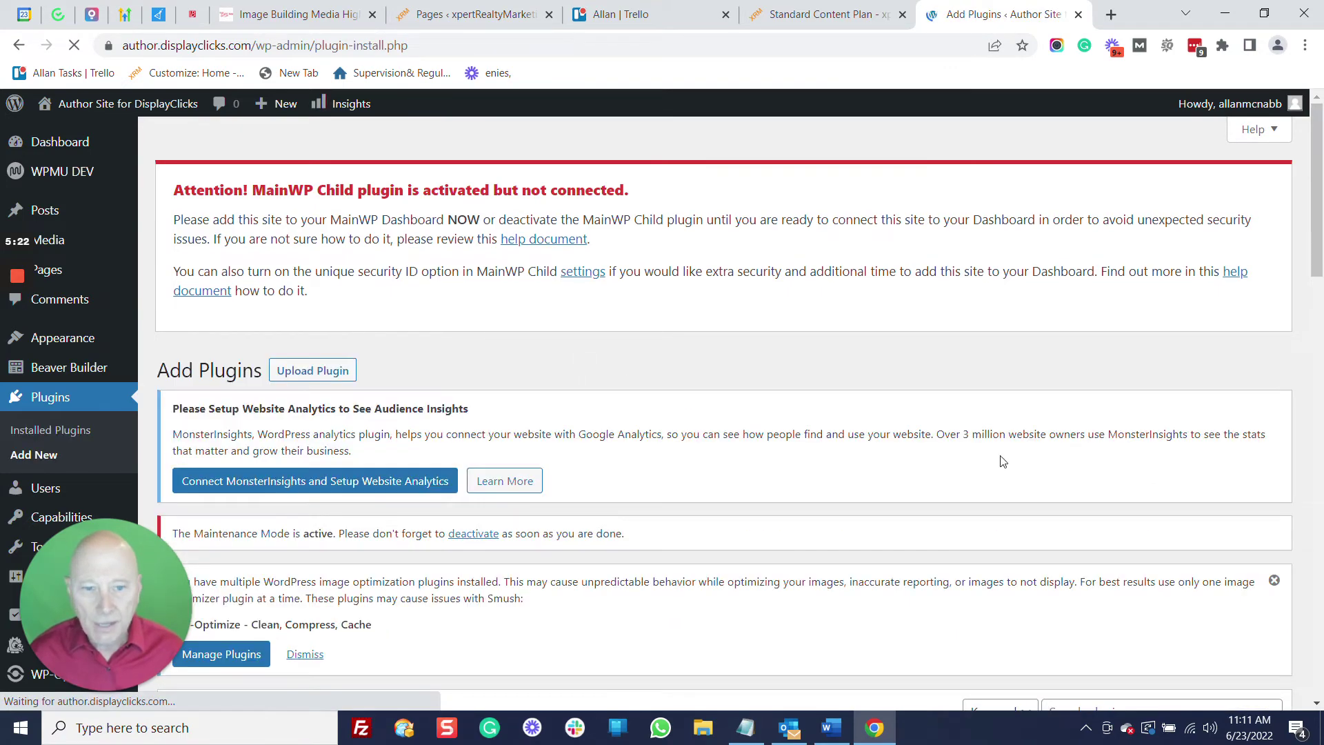
scroll(1003, 461, "down", 3)
left_click(1125, 535)
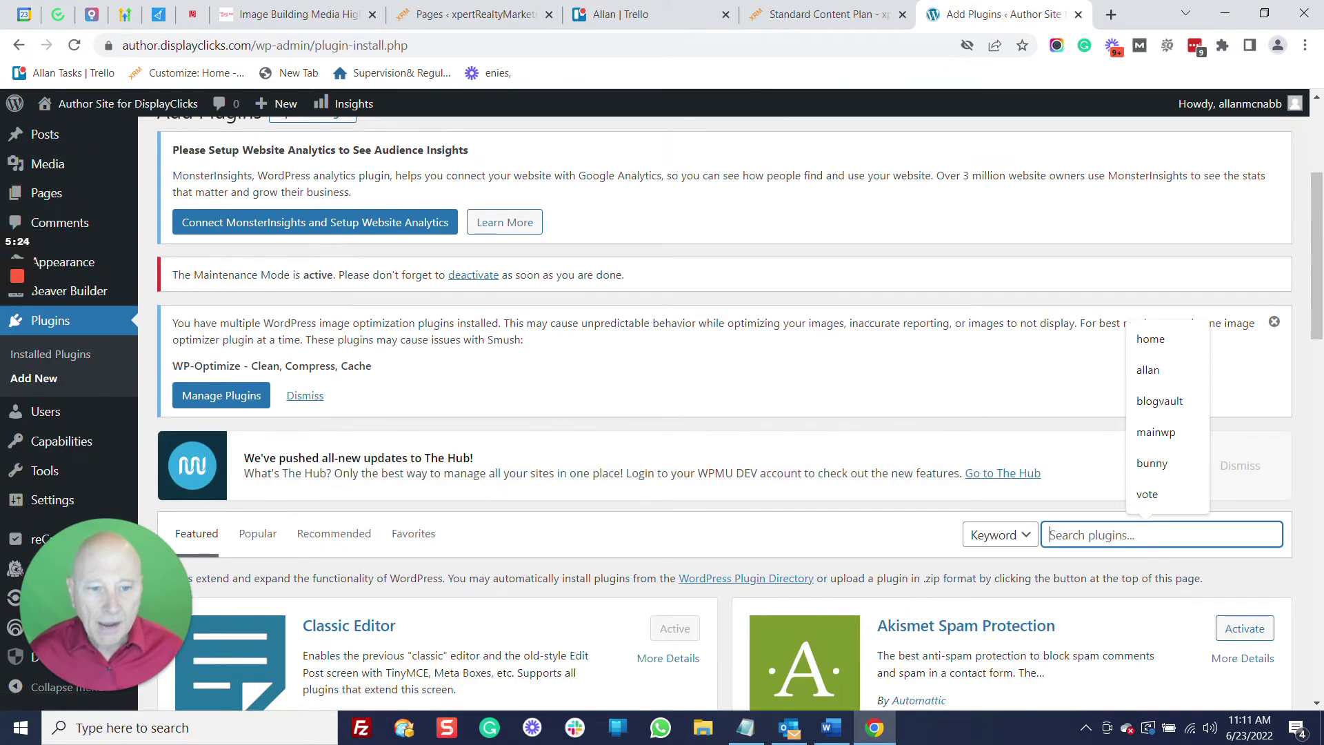
type("yo")
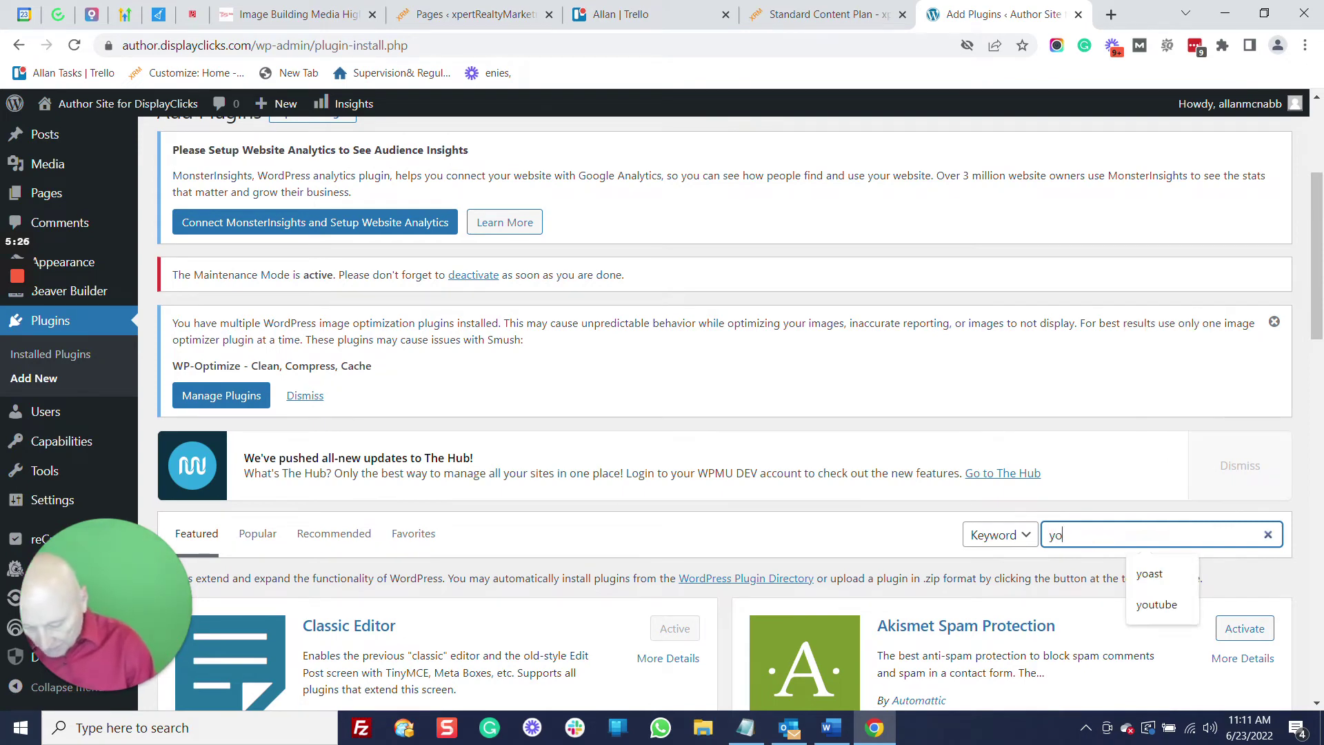
type("aste SEO")
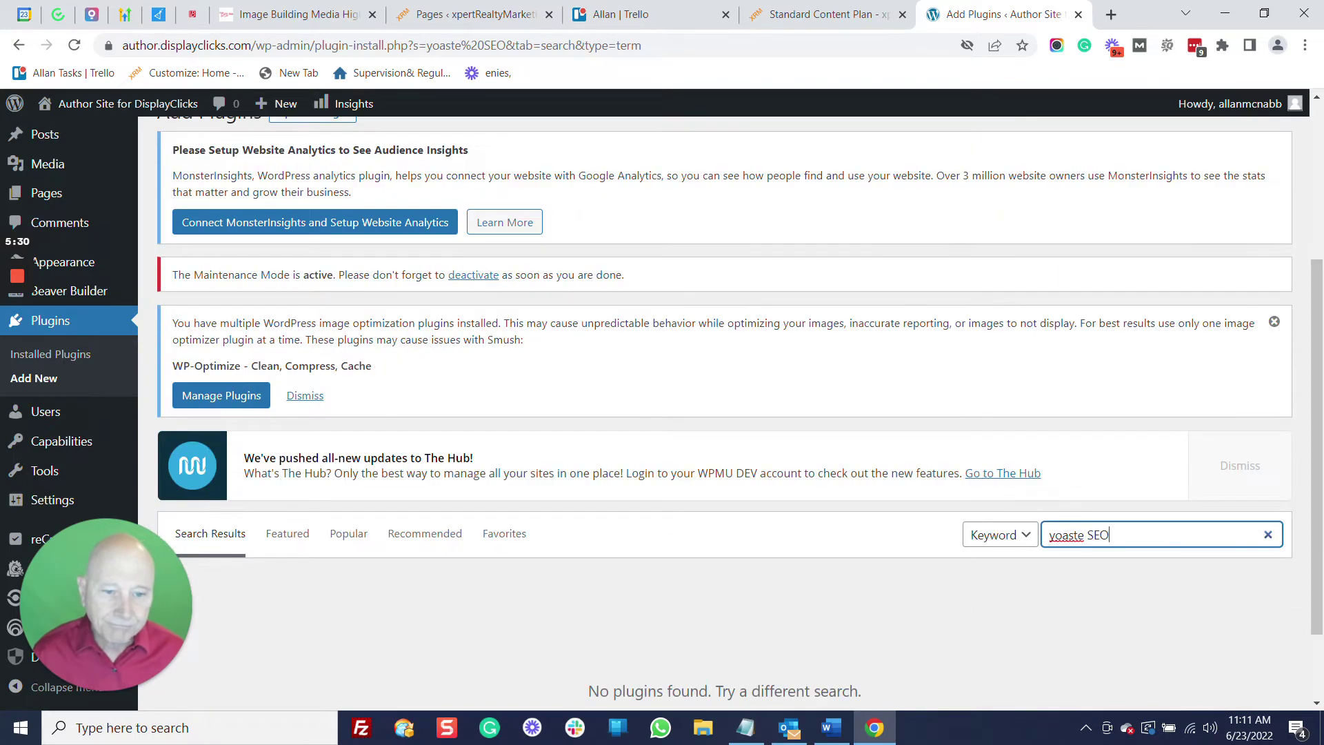
left_click(1083, 535)
key("BackSpace")
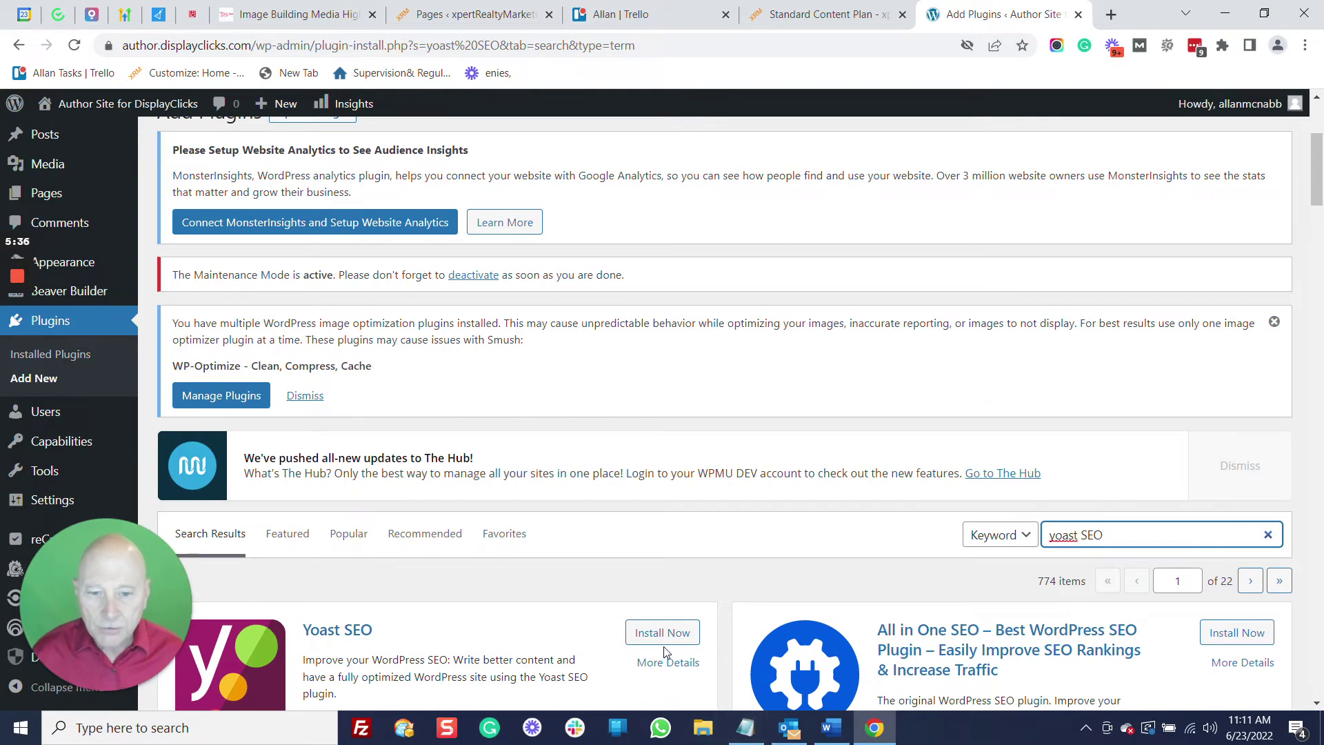
left_click(663, 642)
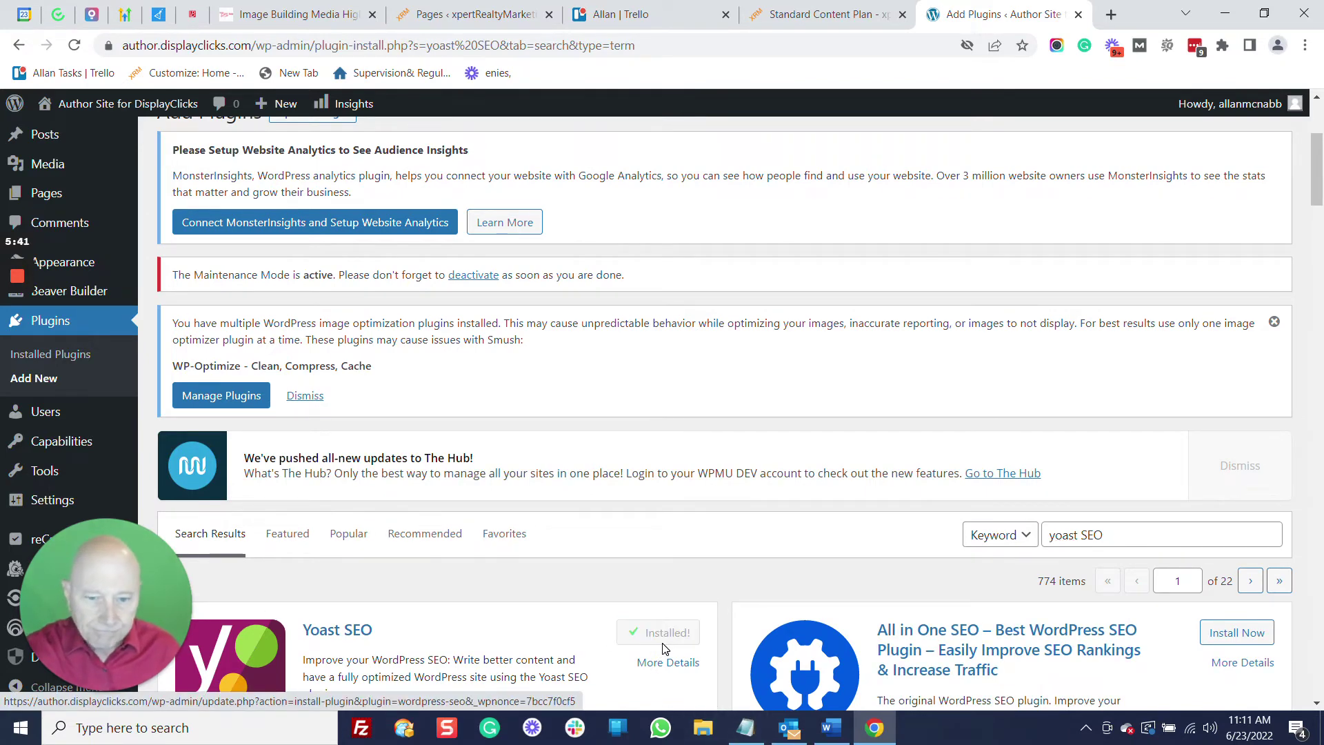
left_click(665, 637)
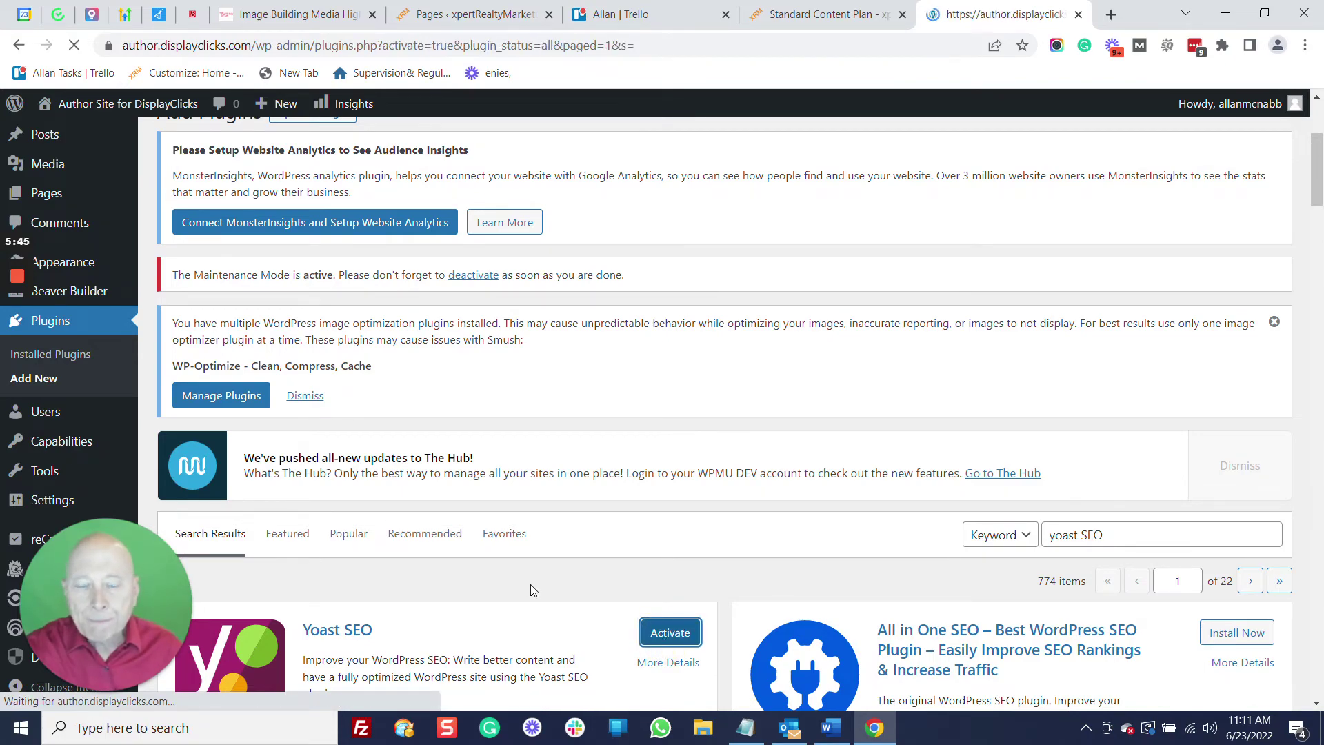
Step: Confirm Yoast SEO shows Deactivate in the plugins list, then return to the Standard Content Plan page
scroll(864, 420, "down", 7)
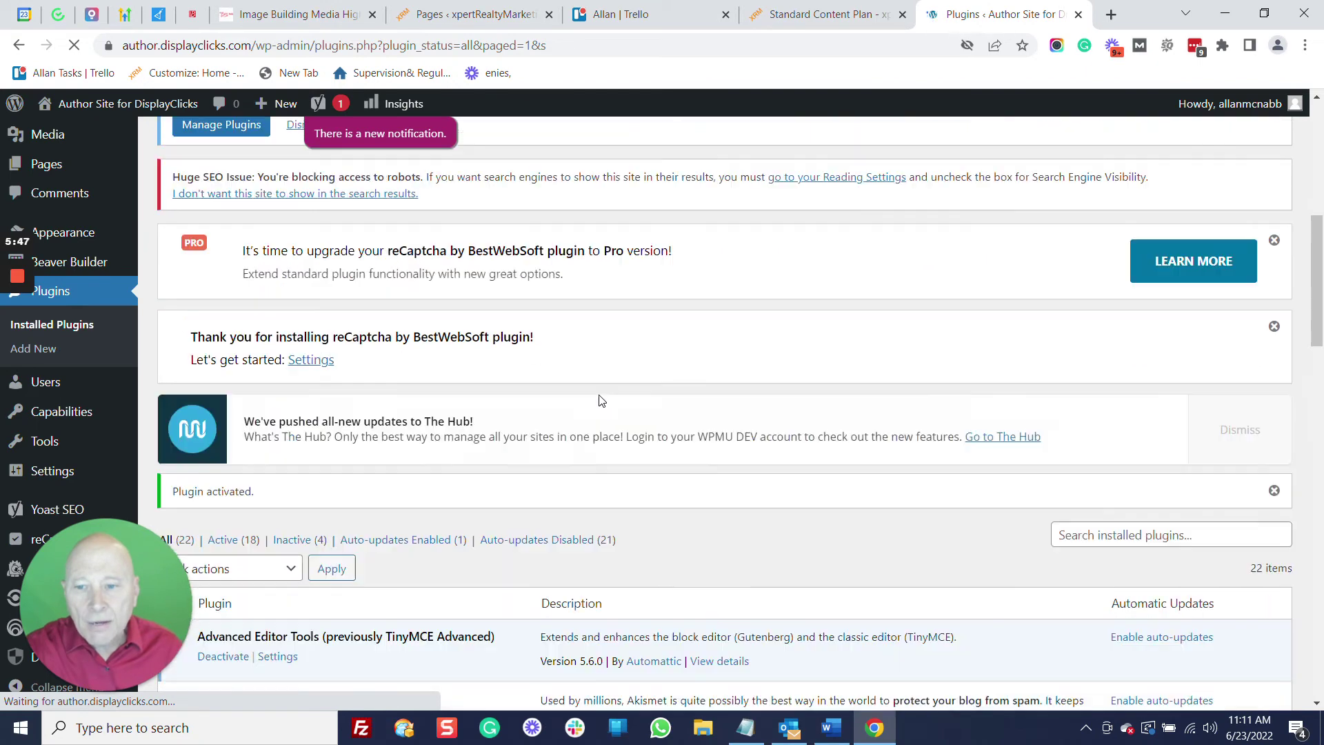
scroll(600, 399, "down", 4)
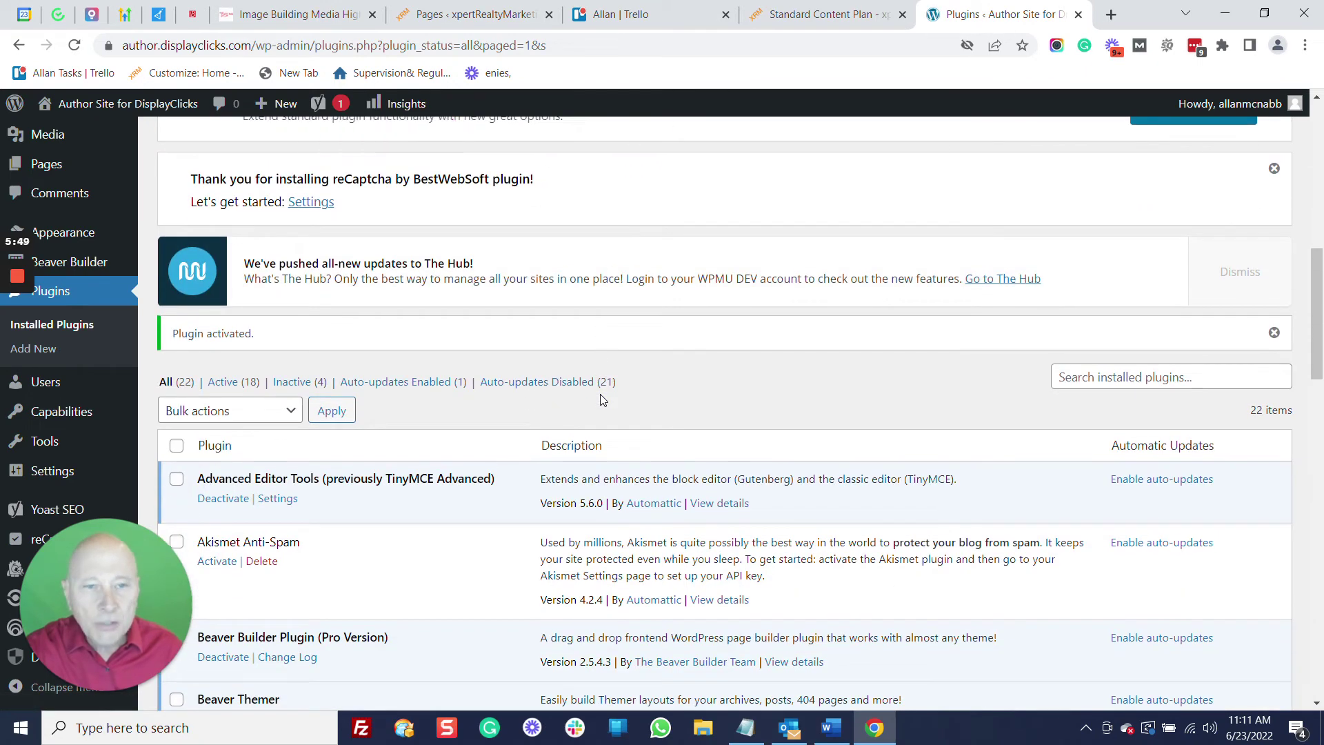
scroll(810, 361, "down", 3)
scroll(725, 414, "down", 2)
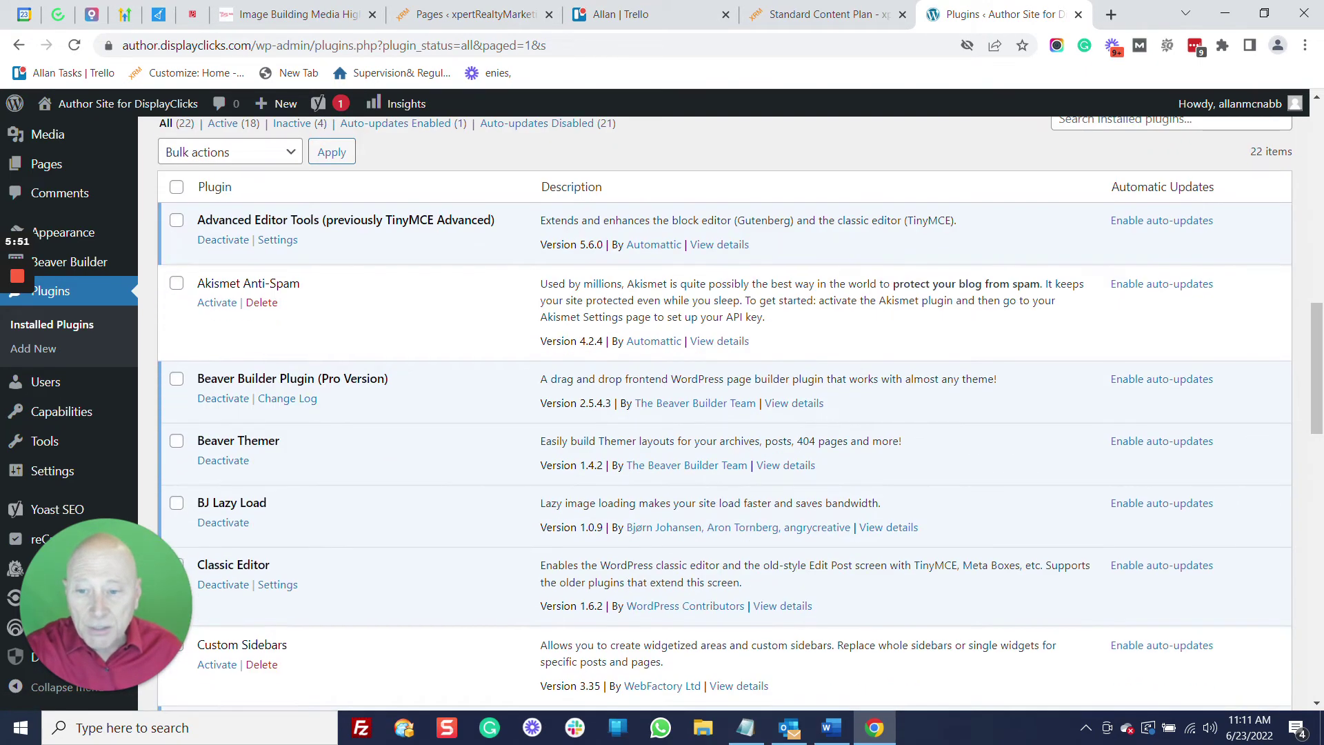
scroll(793, 371, "down", 2)
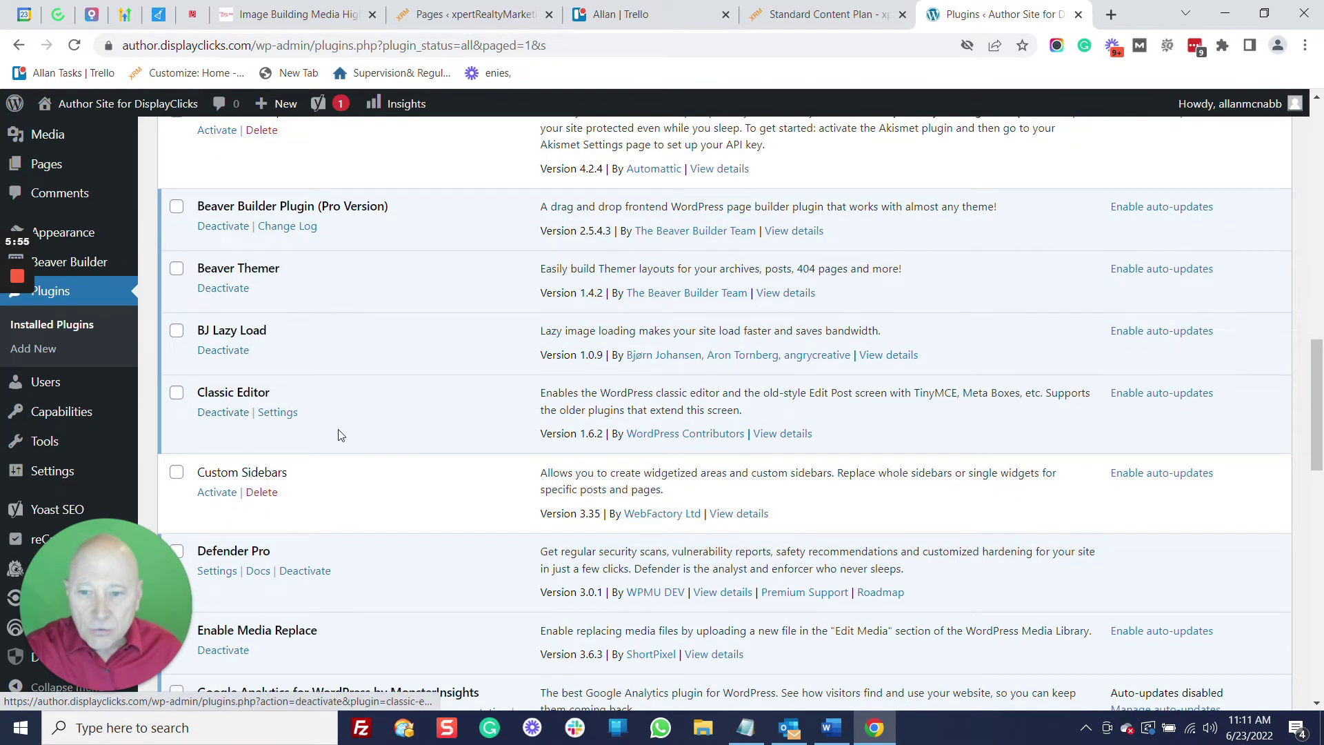
scroll(455, 354, "down", 3)
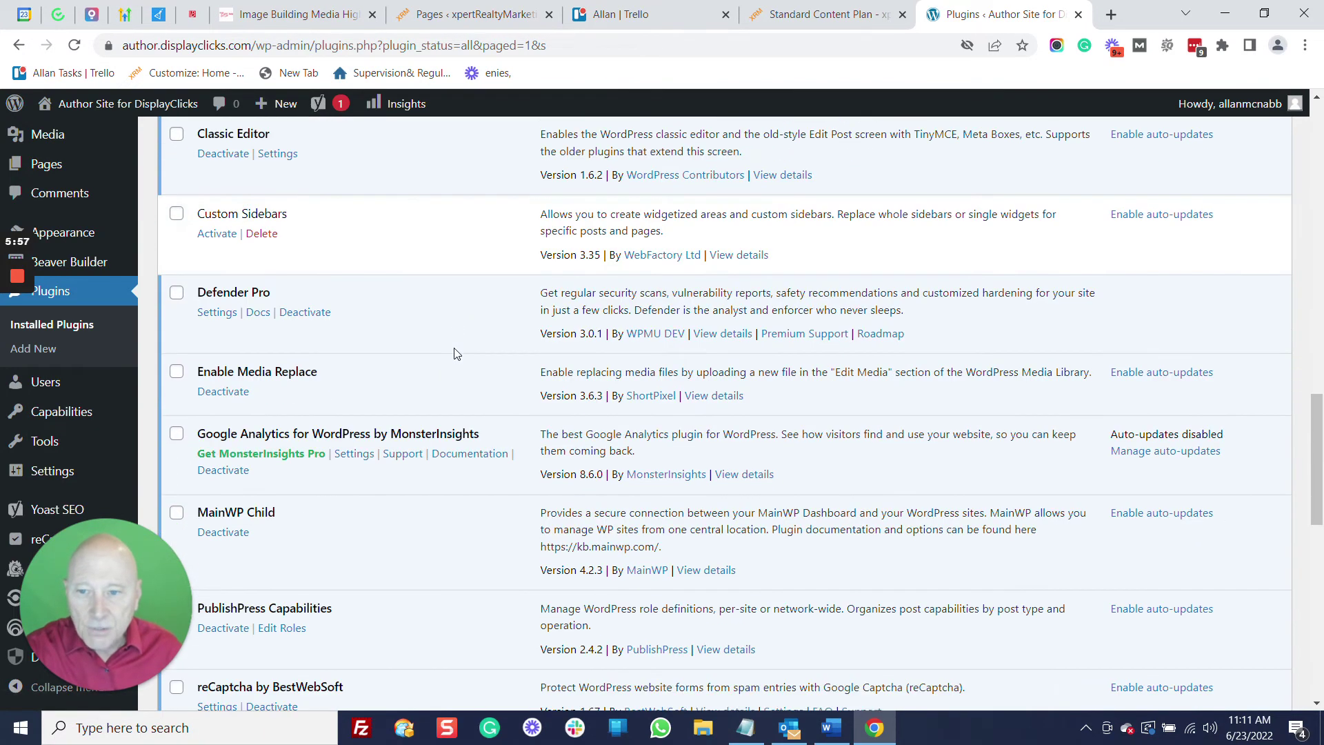
scroll(453, 354, "down", 3)
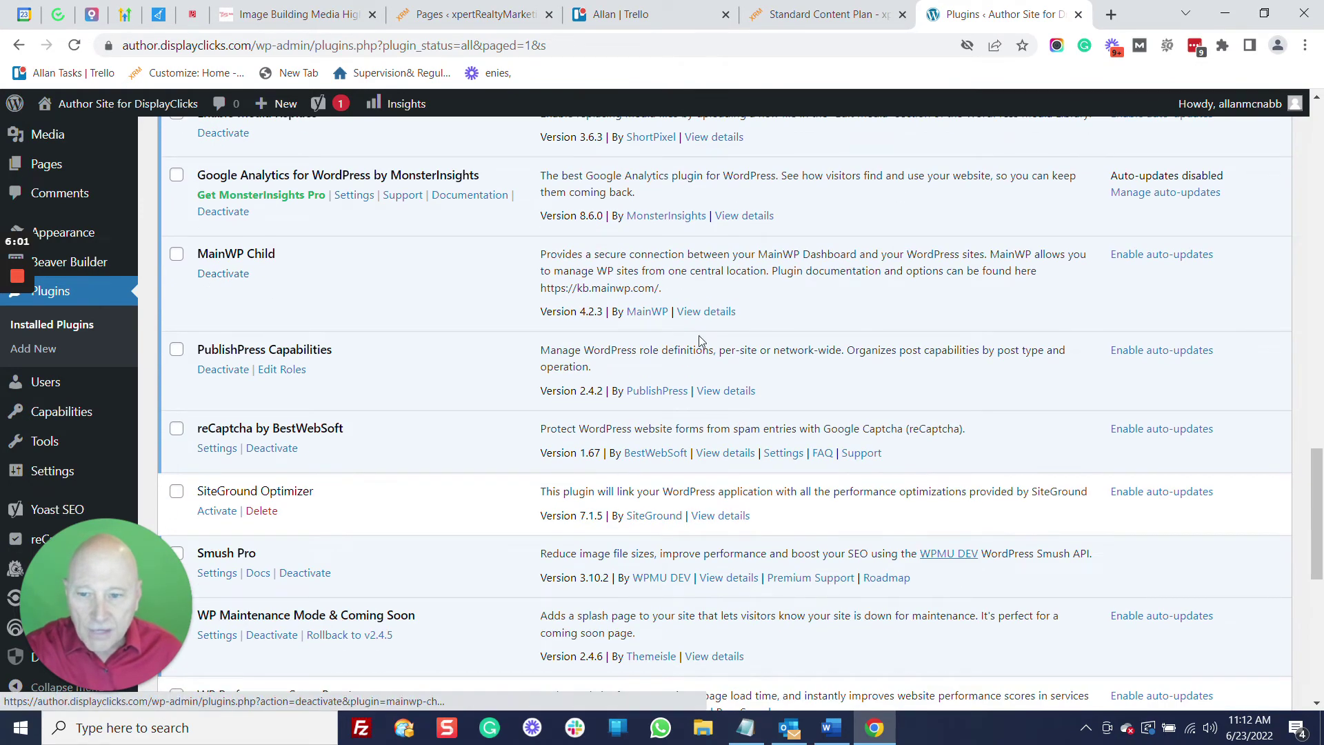
scroll(869, 359, "down", 6)
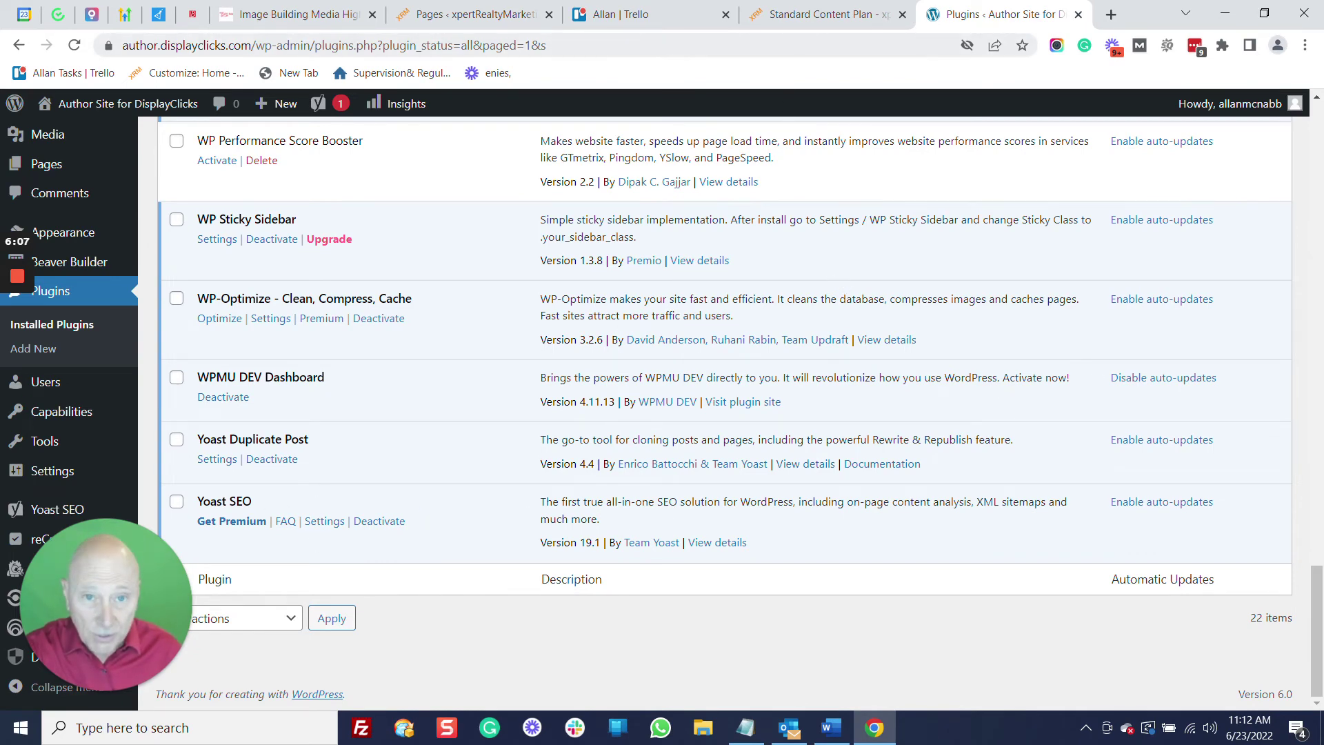
left_click(821, 14)
scroll(693, 378, "up", 3)
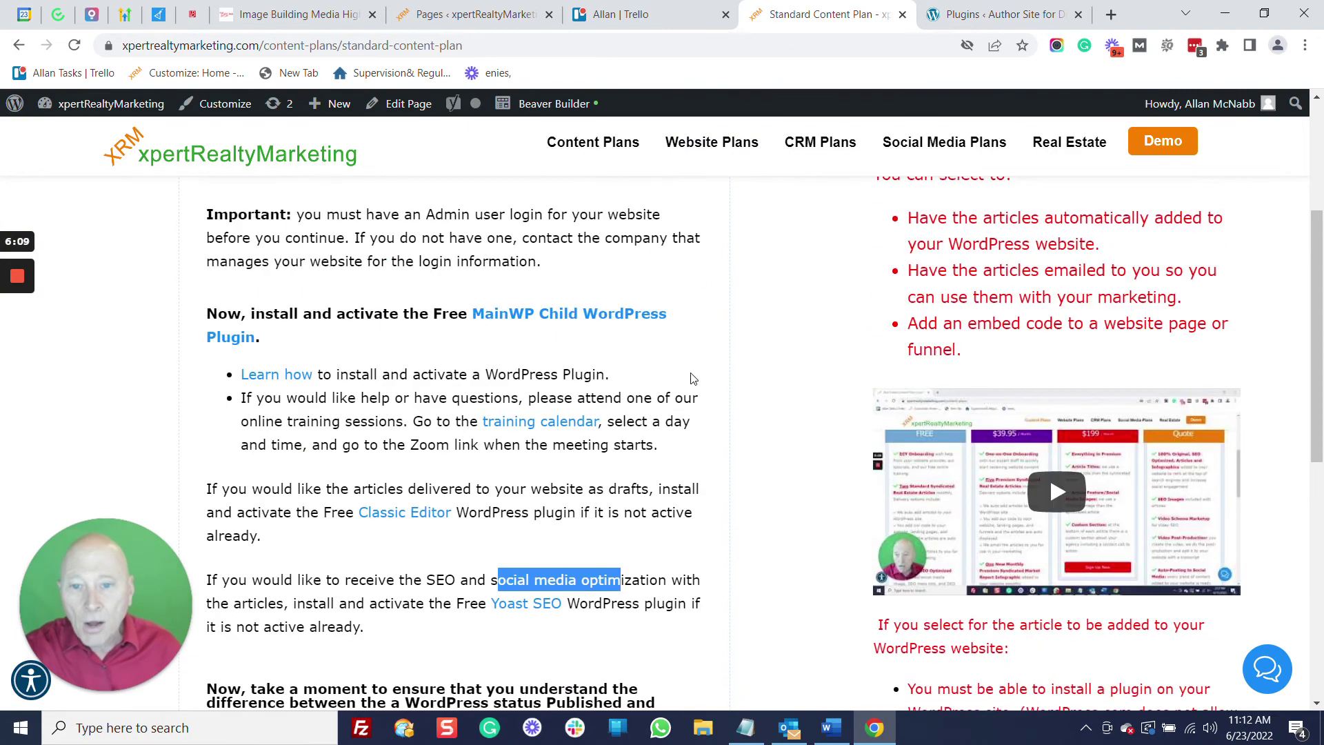
Step: Clear the stray selection and advance the form past the plugin instructions to the three final questions
left_click(712, 338)
scroll(730, 332, "down", 1)
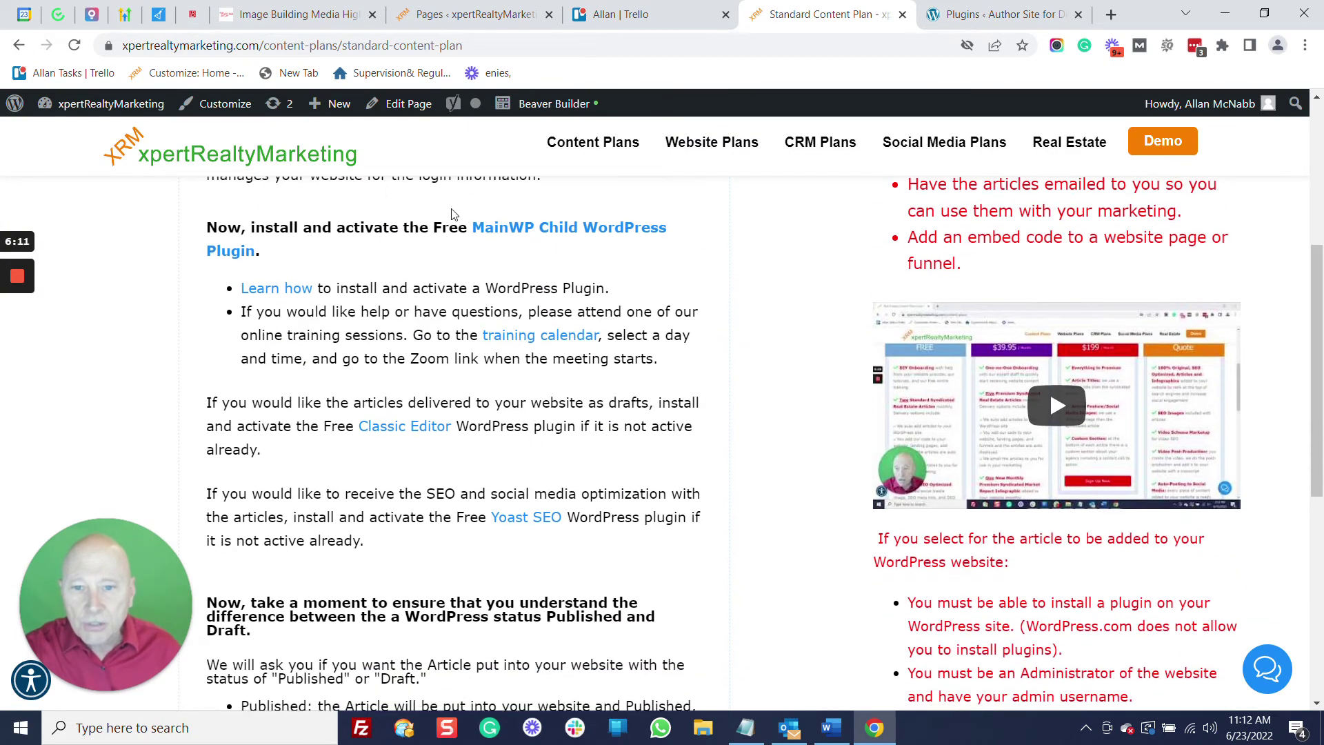
scroll(565, 276, "down", 2)
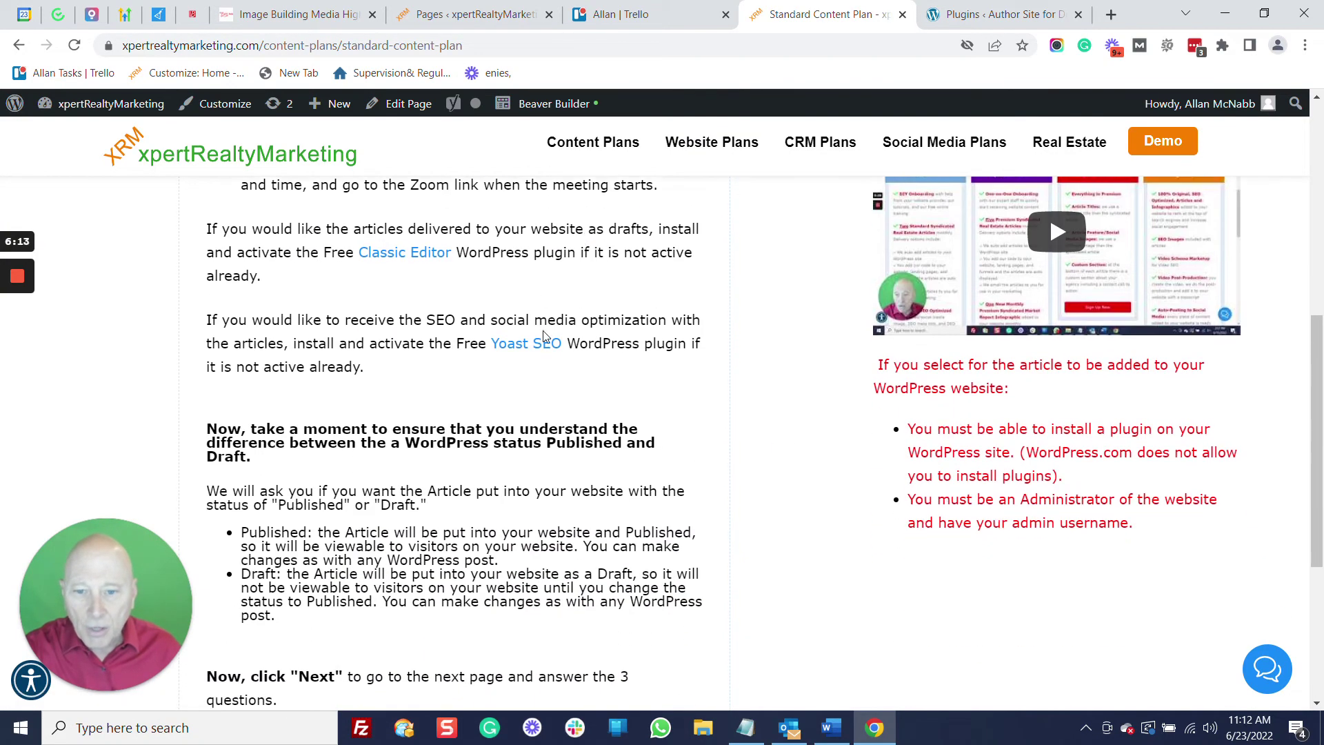
scroll(545, 336, "down", 4)
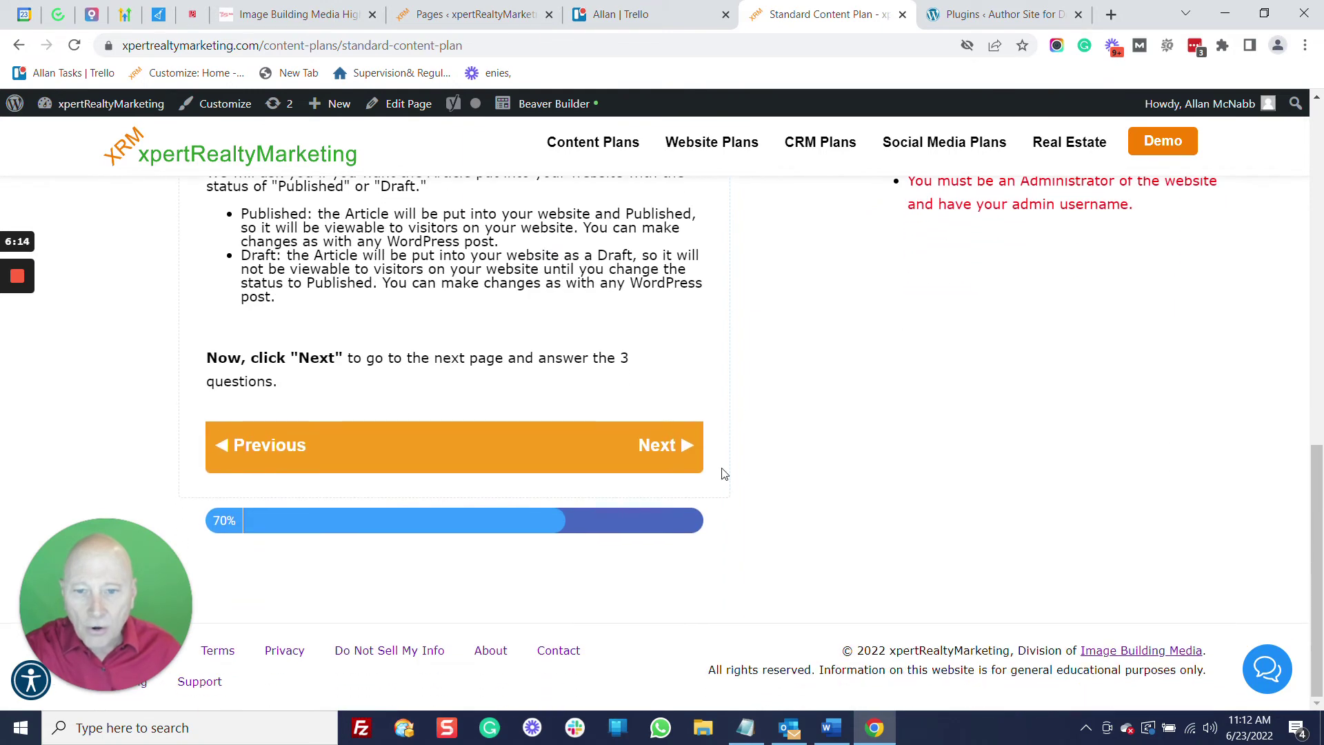
left_click(679, 445)
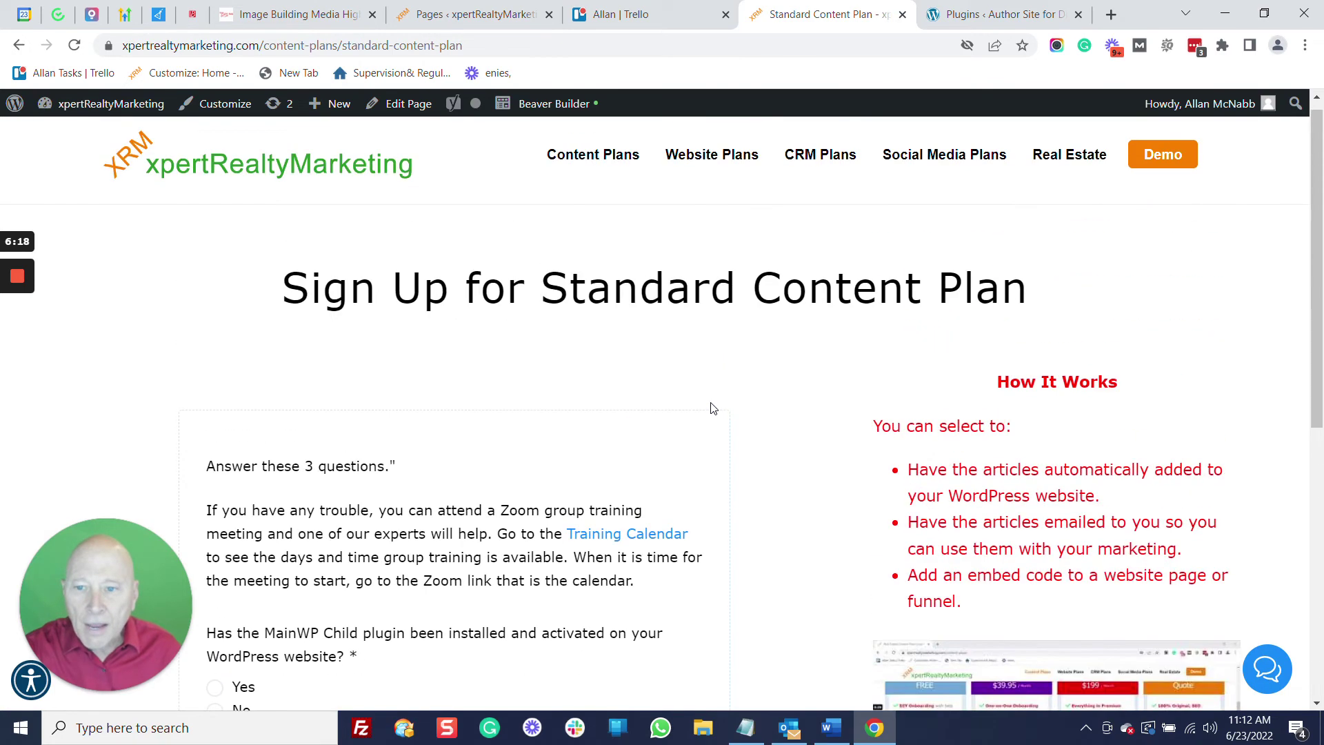
Step: Answer Yes to whether the MainWP Child plugin is installed
scroll(713, 408, "down", 4)
scroll(712, 408, "up", 2)
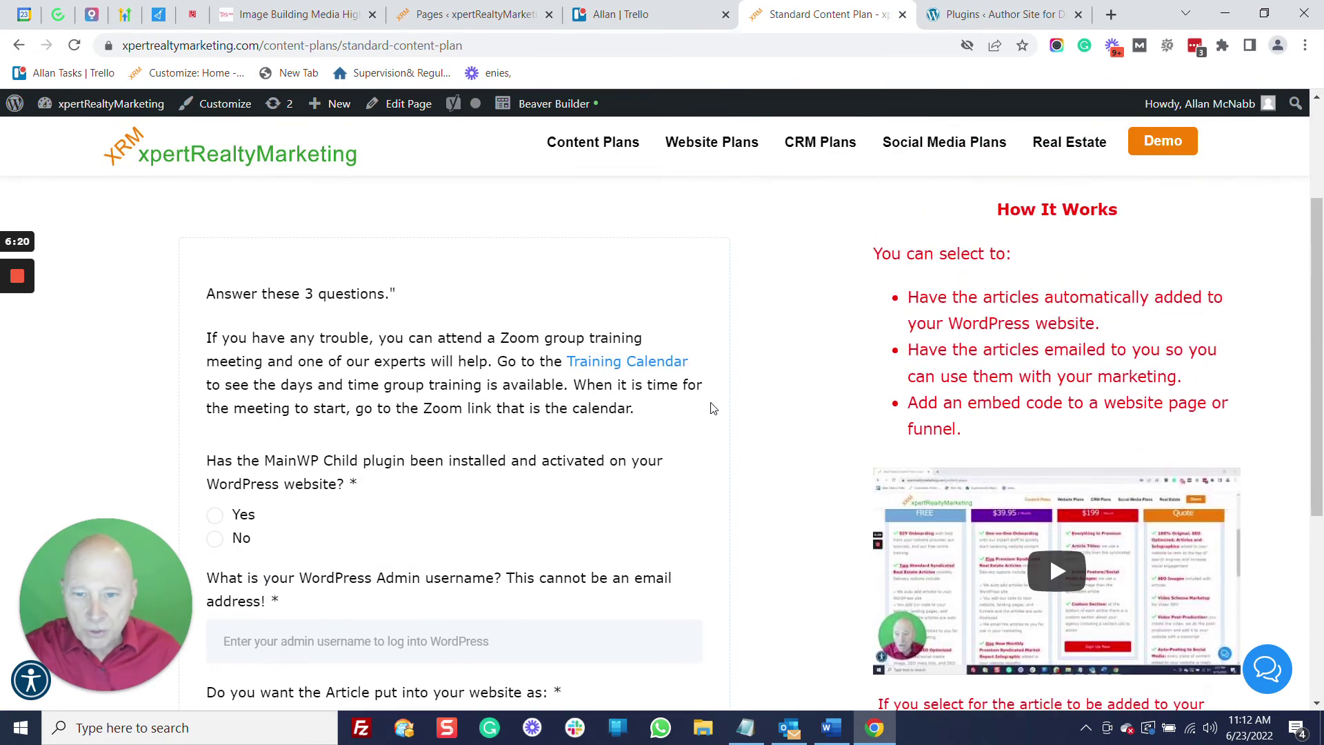
scroll(713, 408, "down", 1)
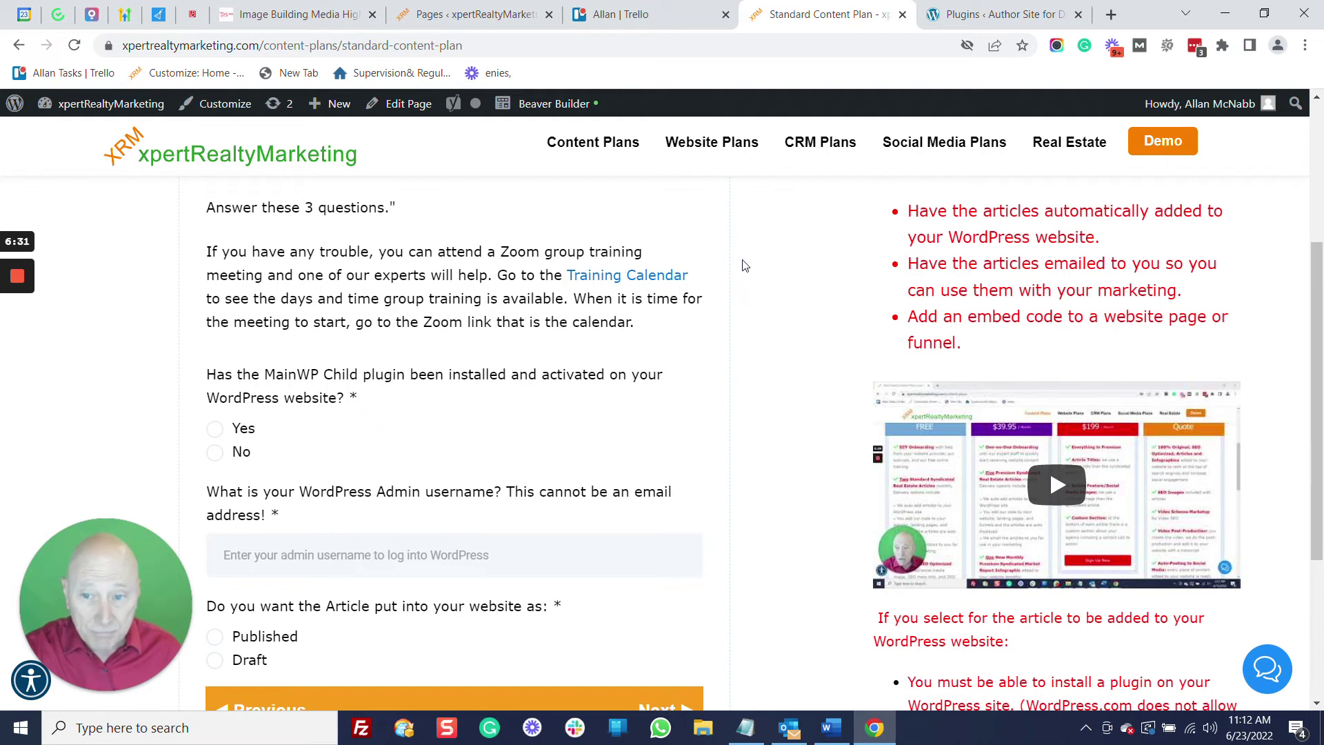
scroll(745, 265, "down", 1)
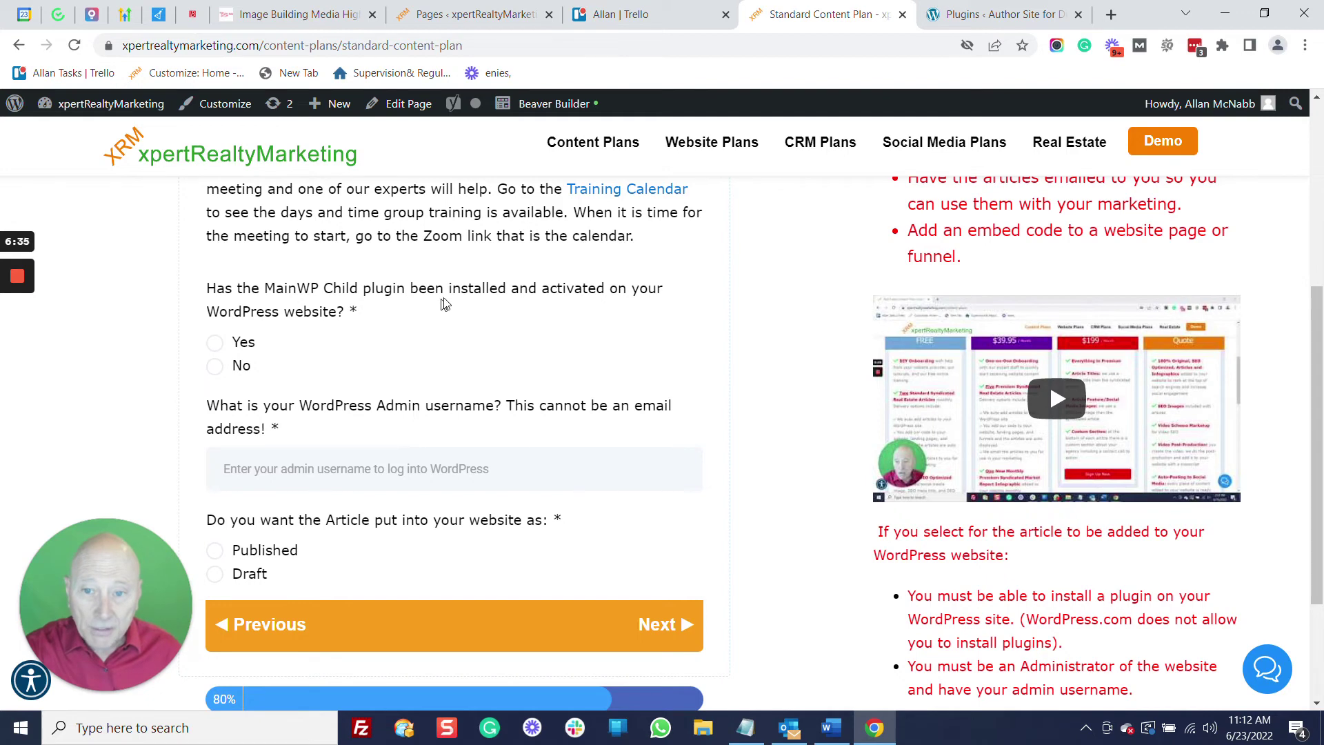
left_click(215, 342)
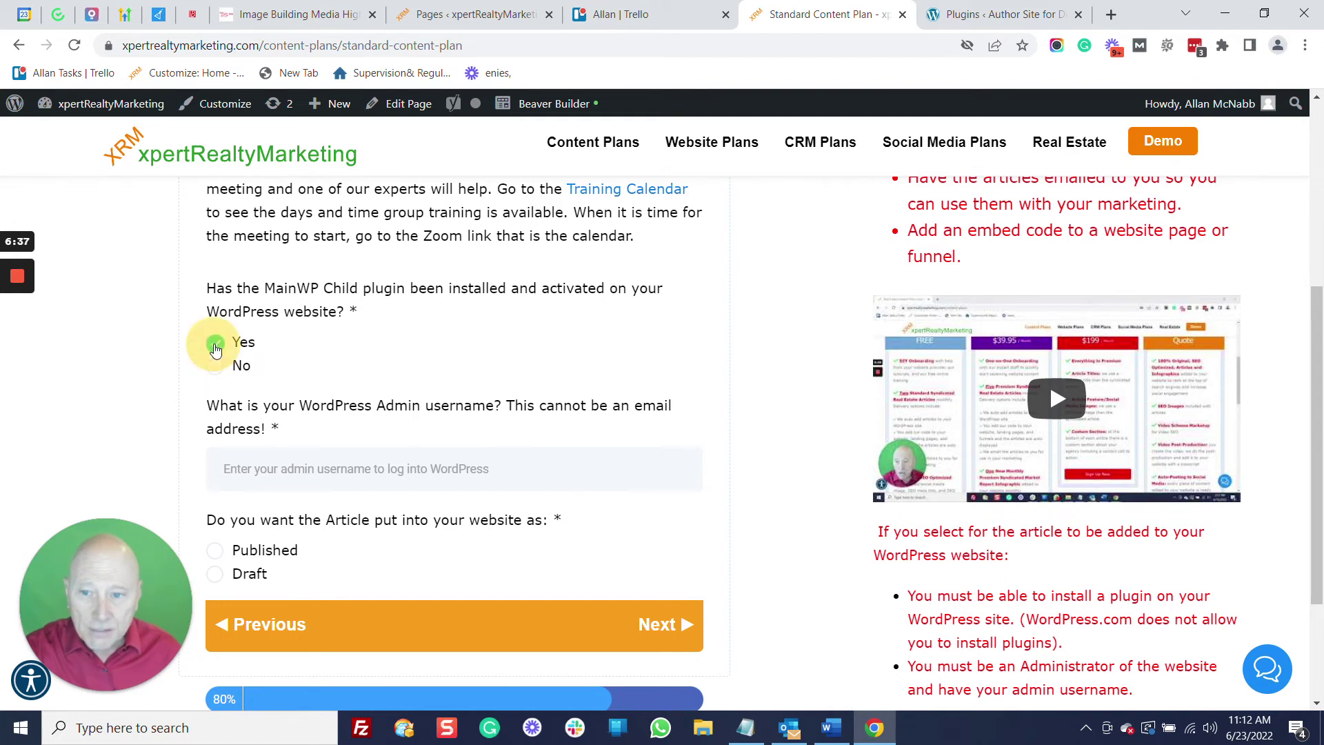
Step: Enter the WordPress admin username, choose Published for new articles, and advance to the captcha step
scroll(411, 360, "down", 2)
left_click(393, 296)
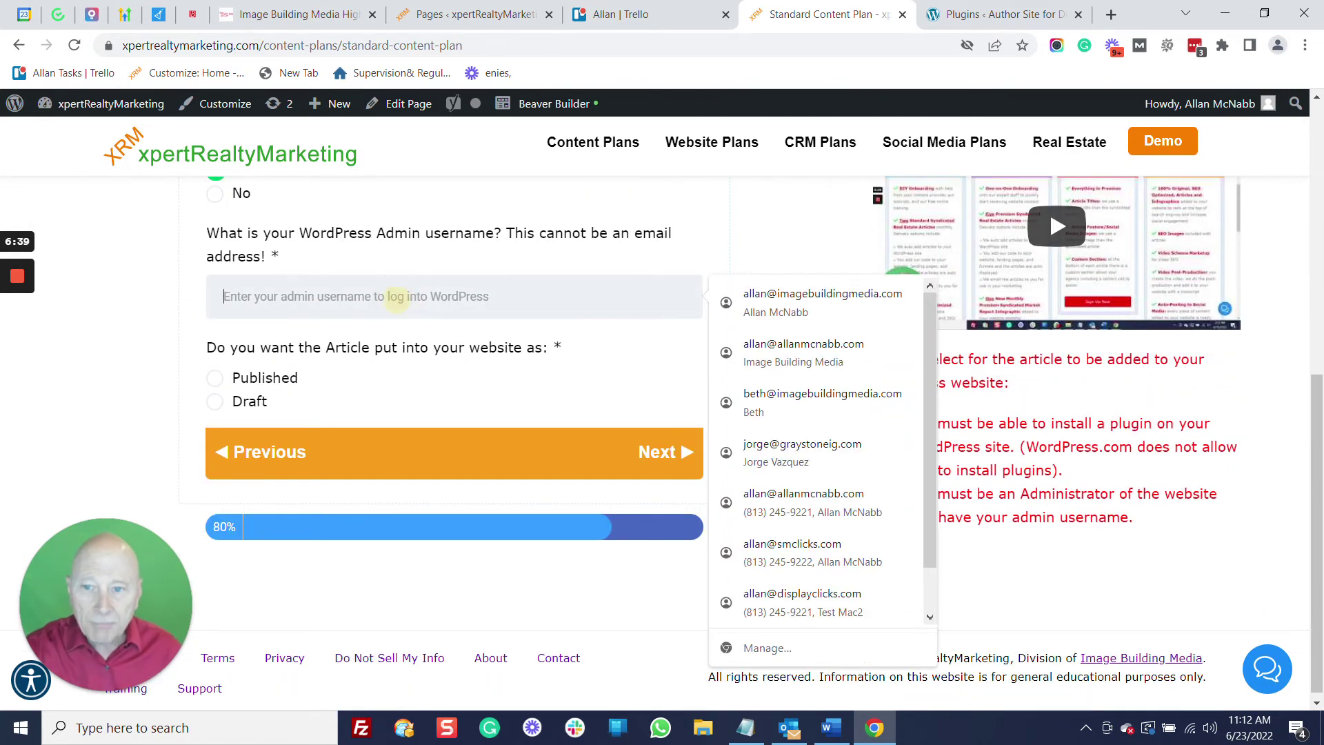
type("a")
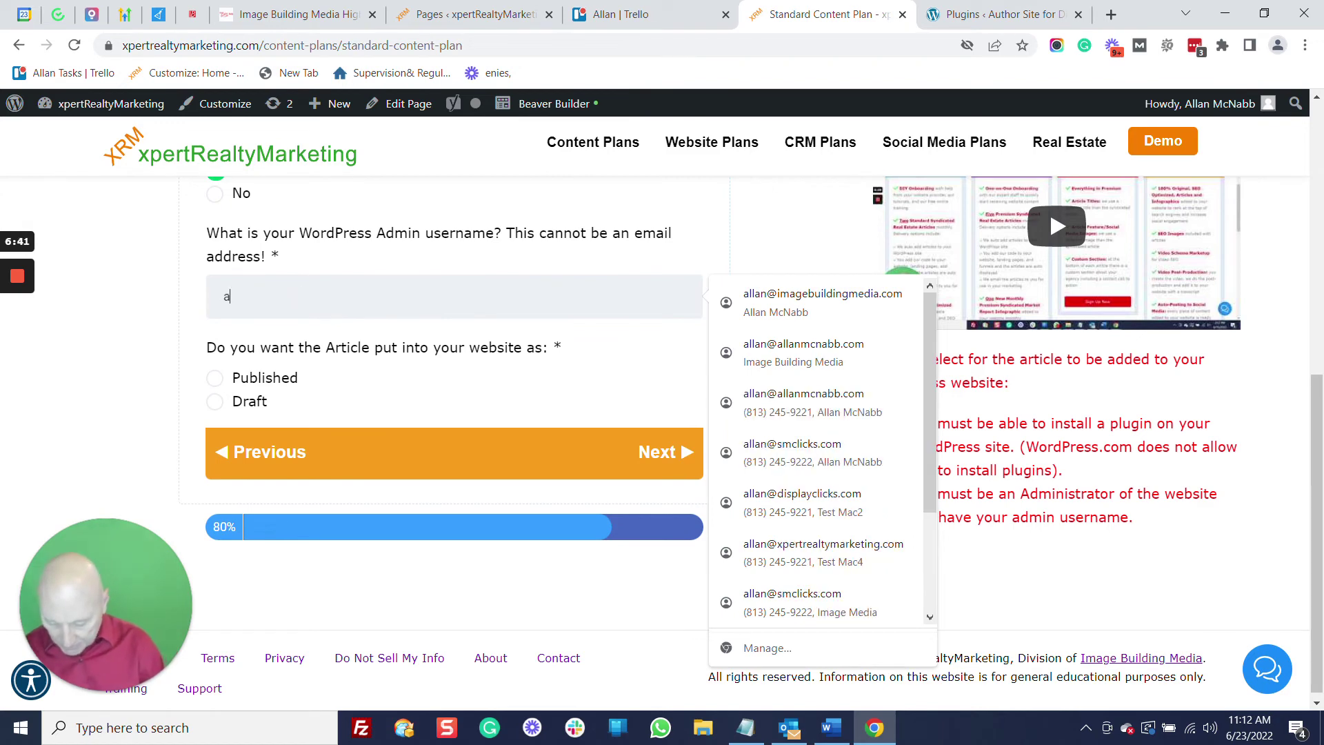
type("llanmcnabb")
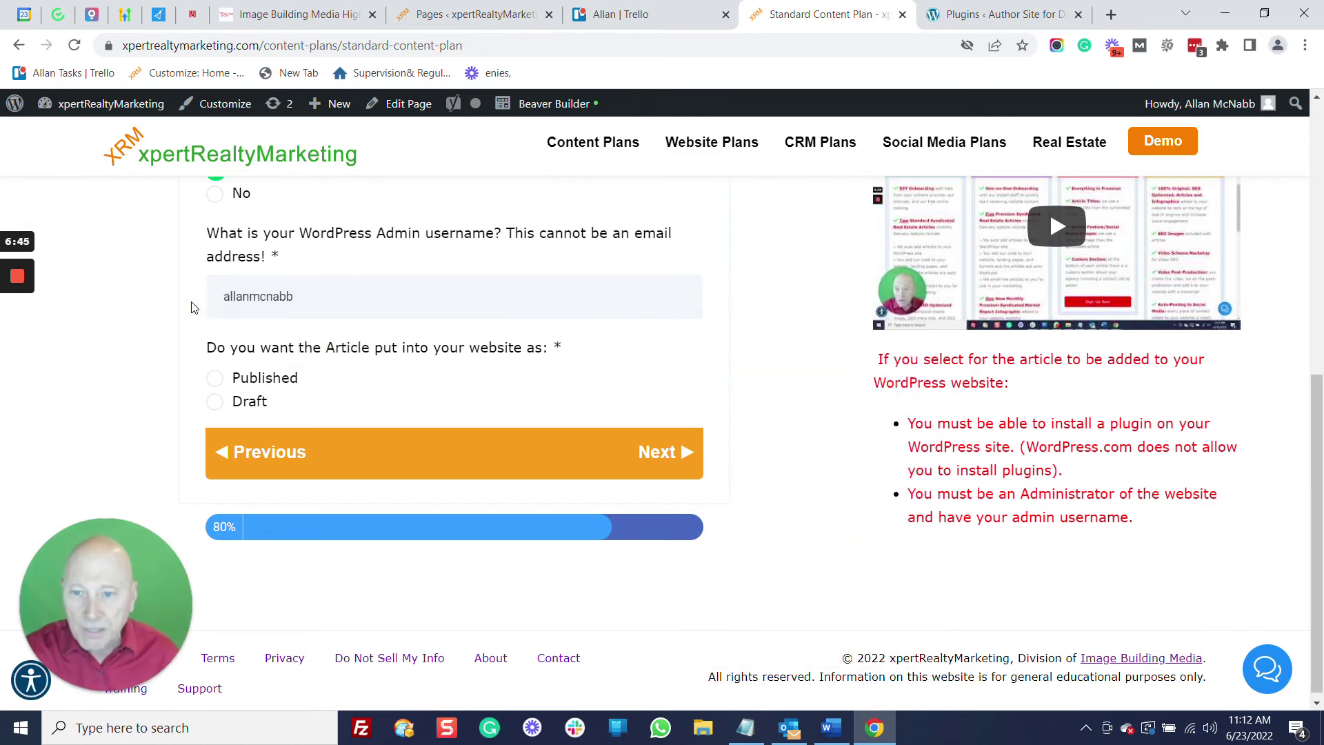
scroll(197, 307, "down", 1)
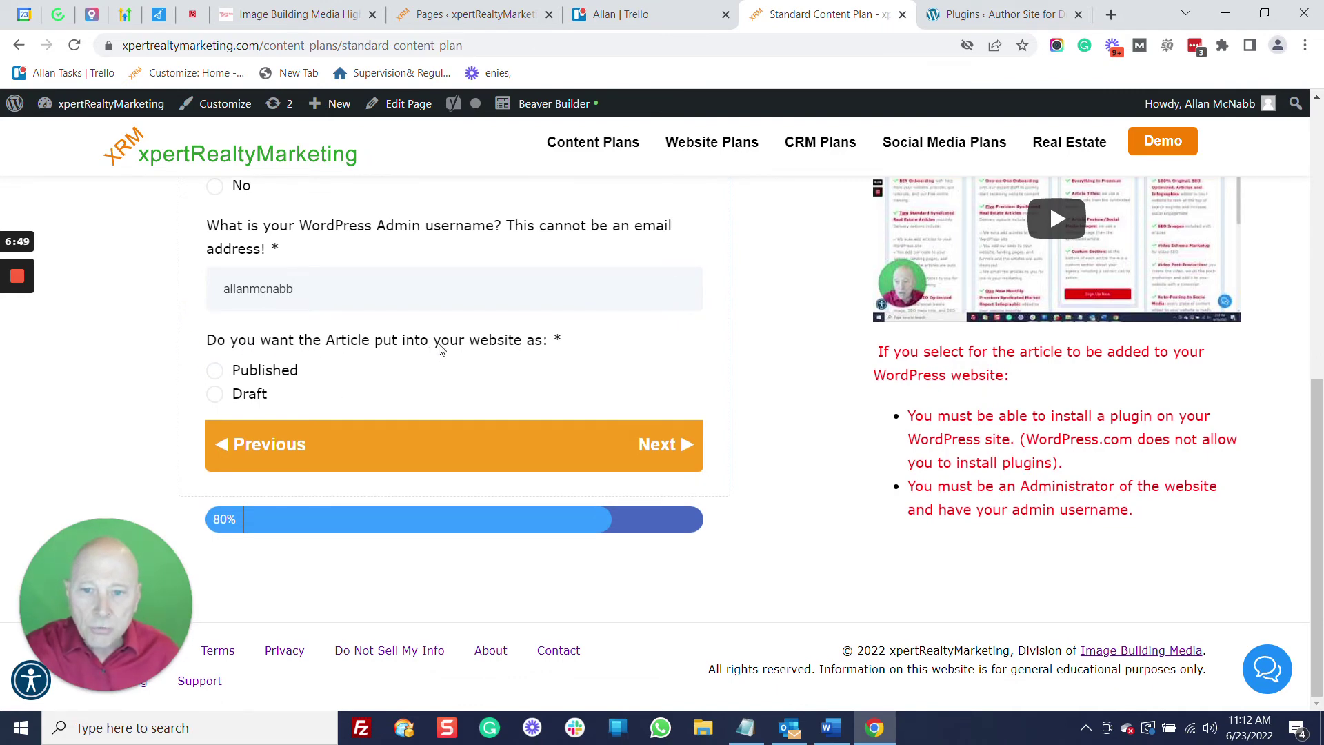
left_click(217, 373)
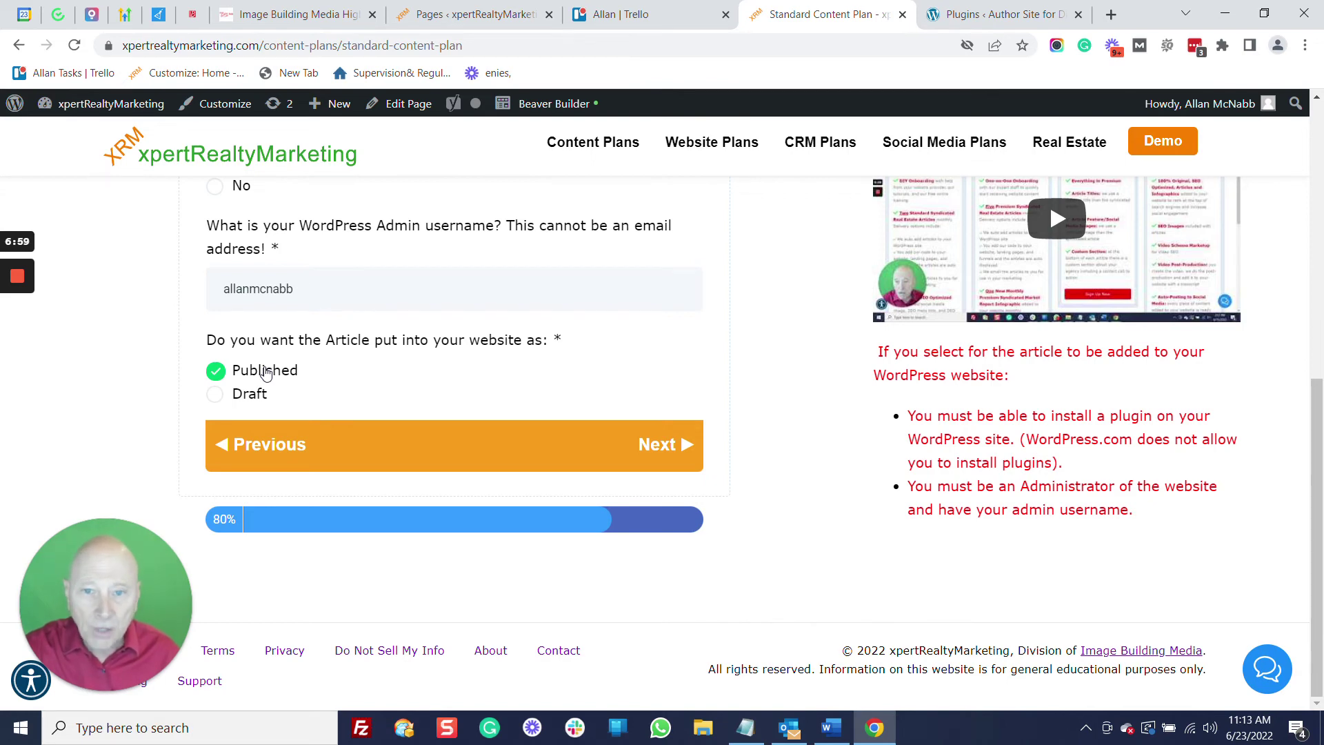
left_click(647, 446)
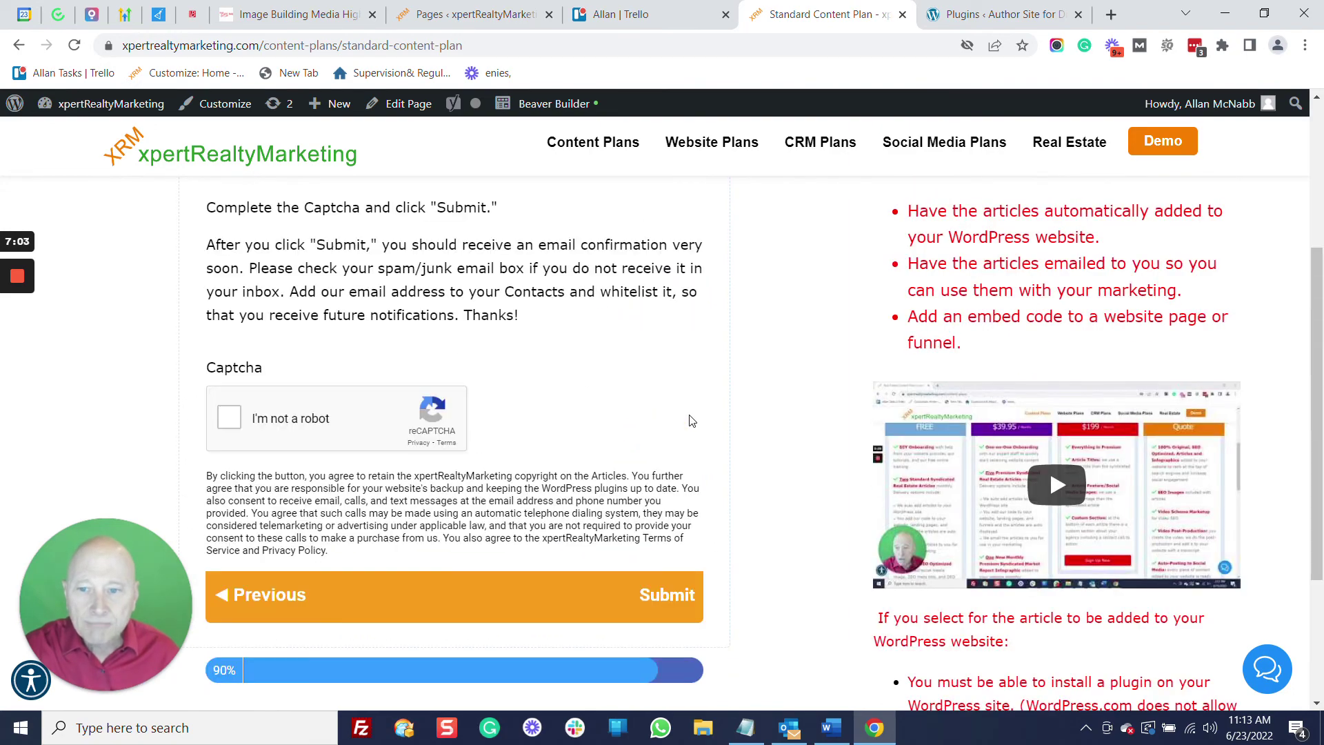
Step: Tick 'I'm not a robot', submit the signup form, then scroll down to the footer
scroll(298, 402, "up", 3)
scroll(295, 416, "down", 5)
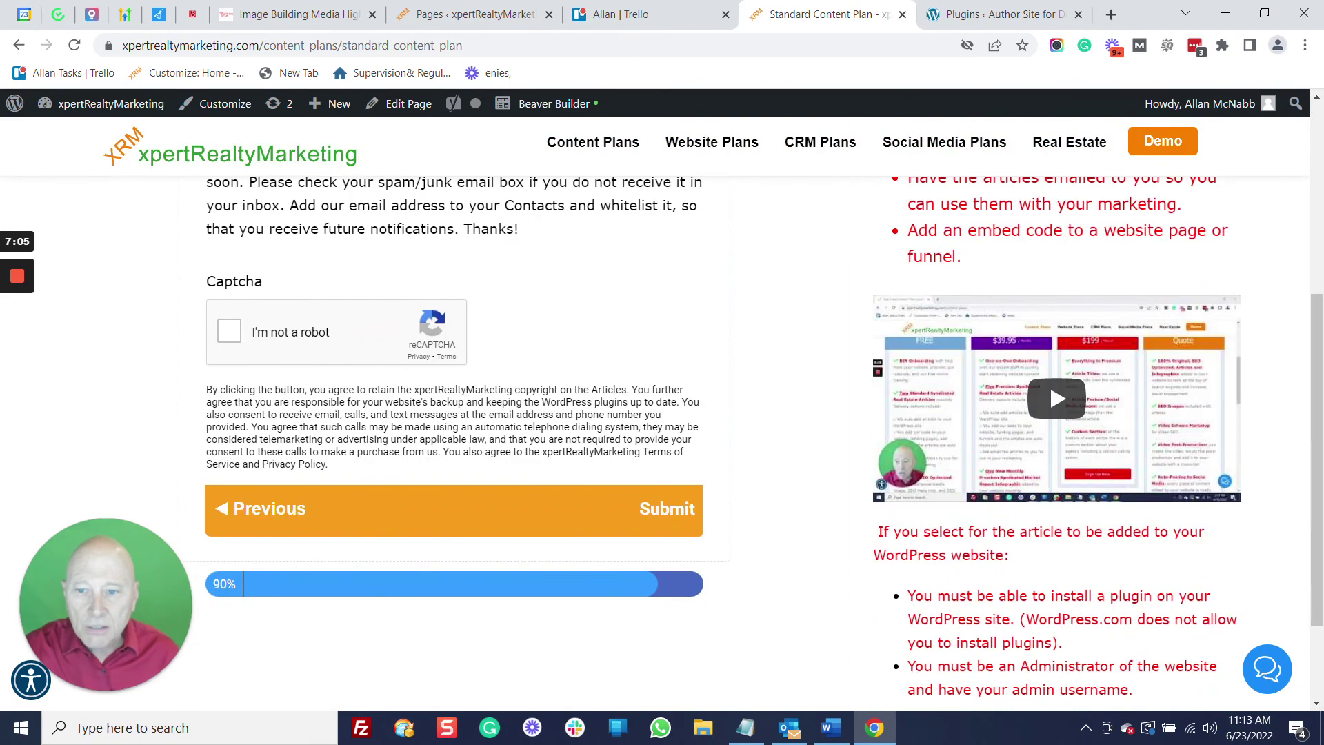
left_click(228, 343)
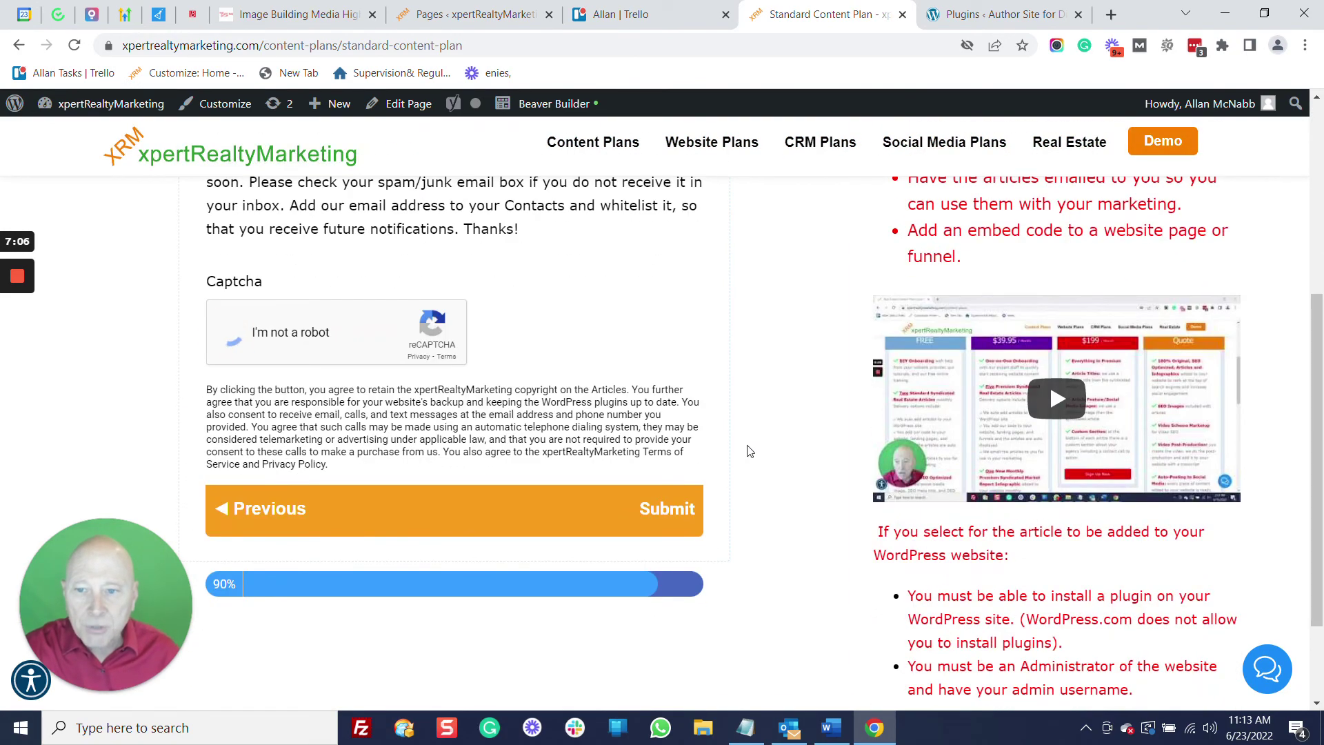
left_click(662, 507)
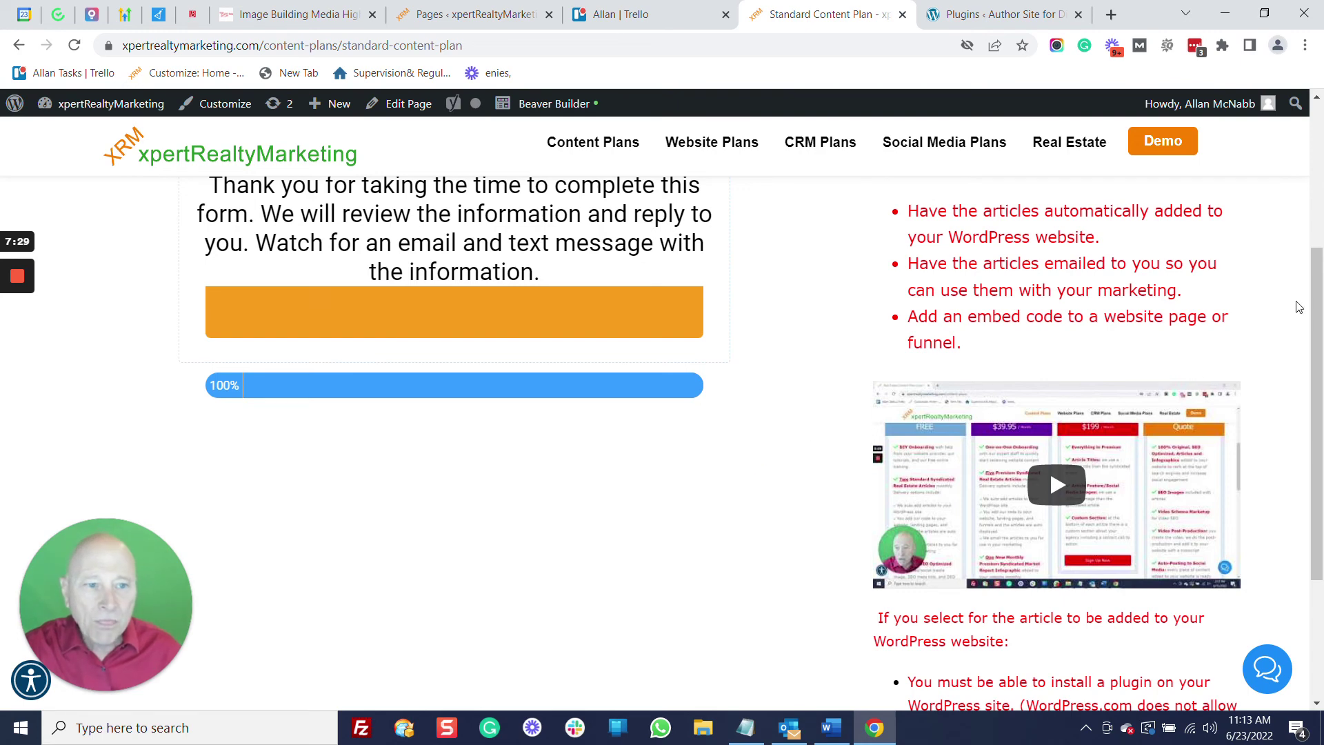
left_click_drag(1317, 287, 1317, 407)
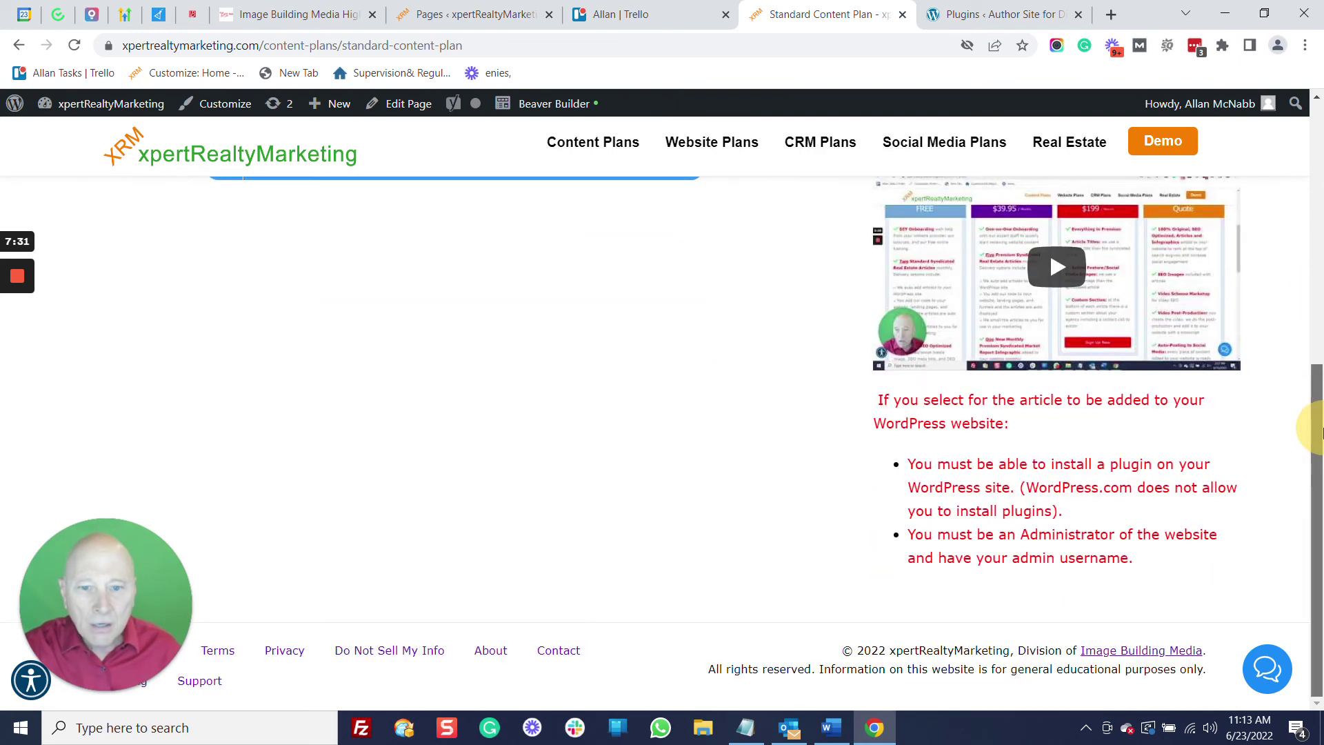
left_click_drag(153, 559, 154, 433)
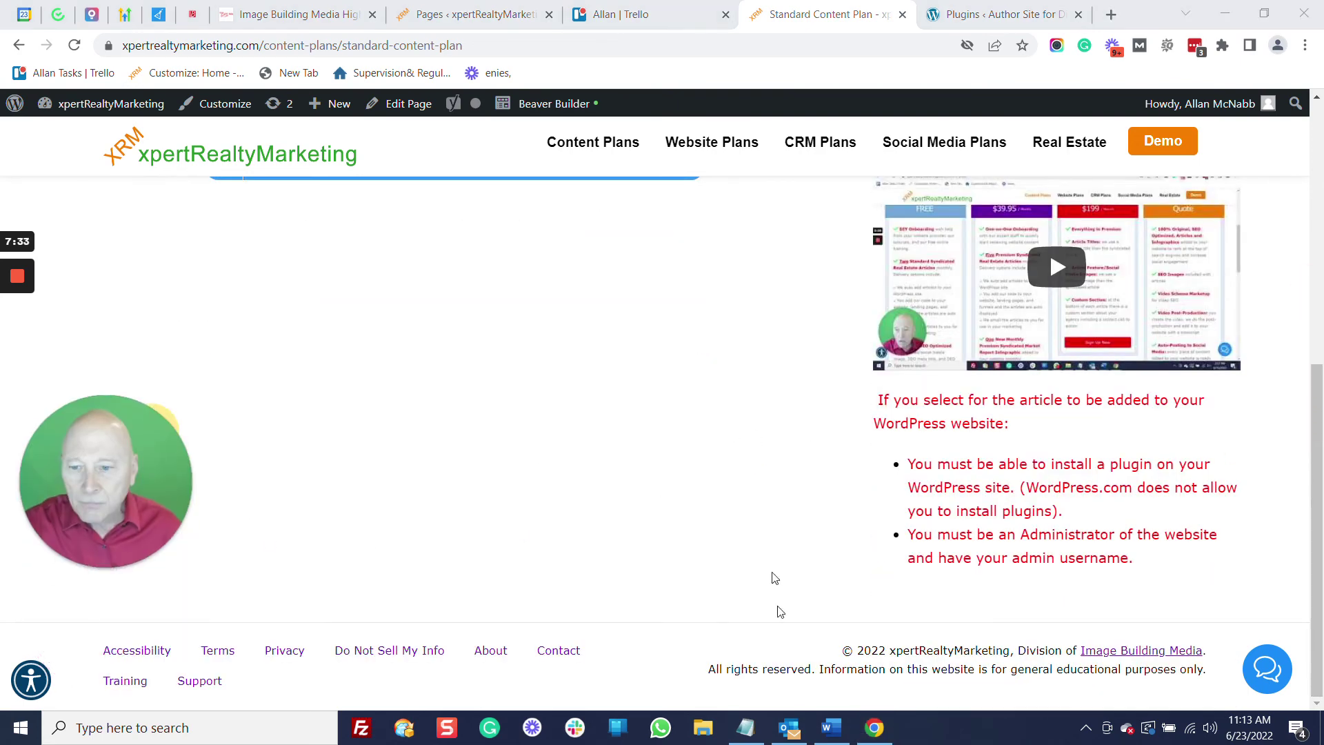
Step: On the Training page, open the Thursday June 23 2pm–3pm session and highlight its Zoom link
left_click(125, 681)
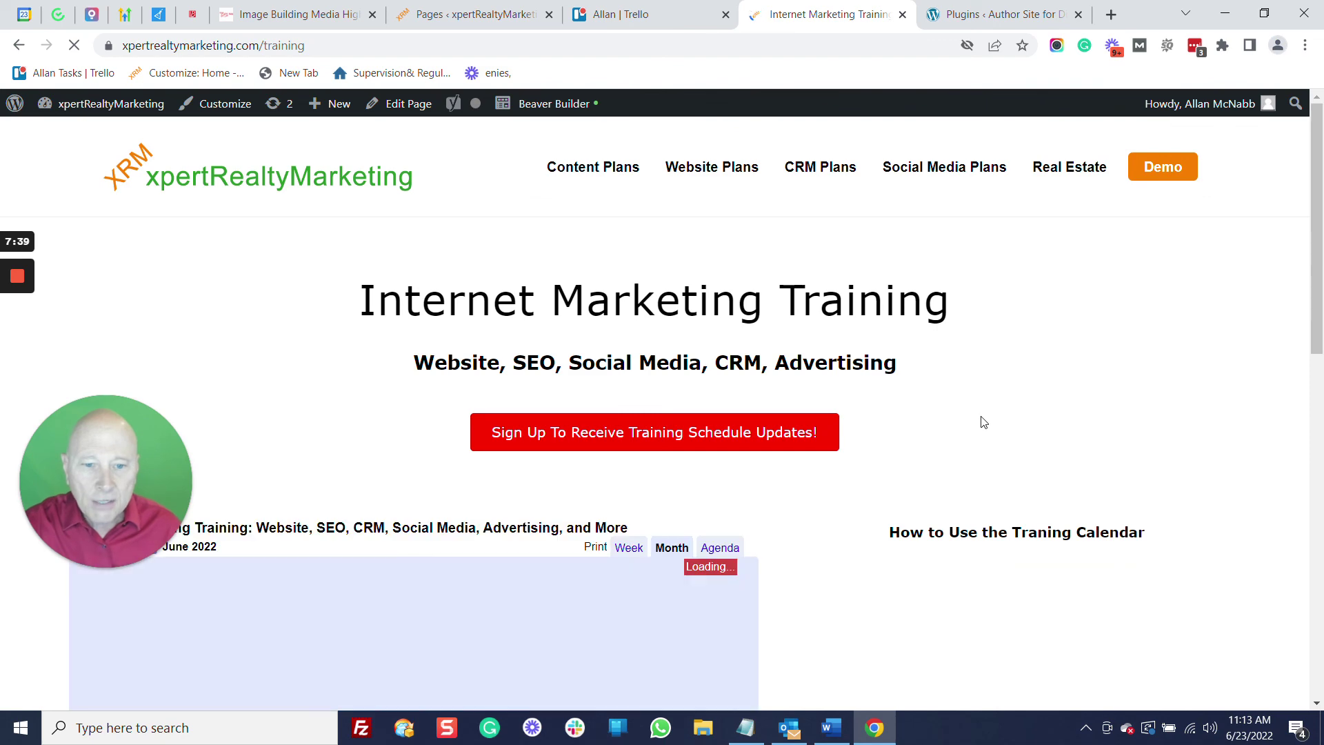
scroll(982, 422, "down", 5)
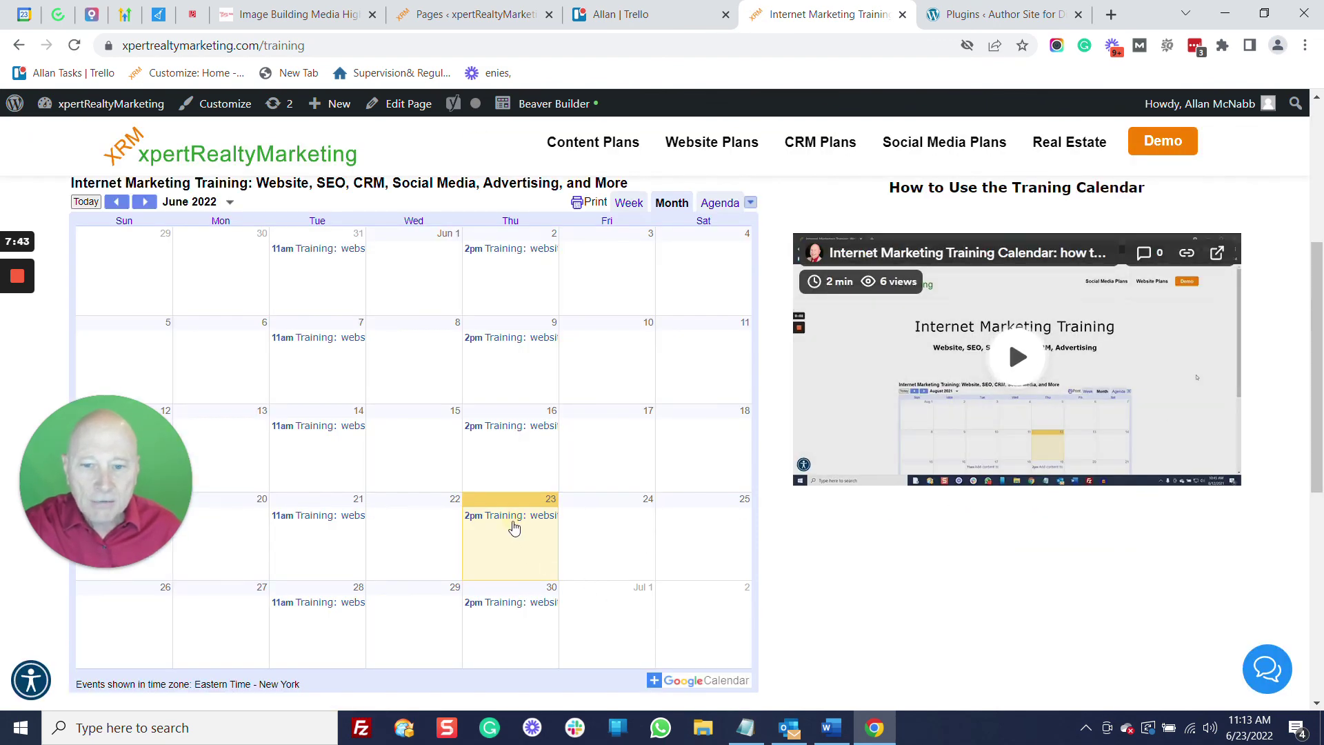
left_click(514, 518)
left_click_drag(581, 458, 481, 458)
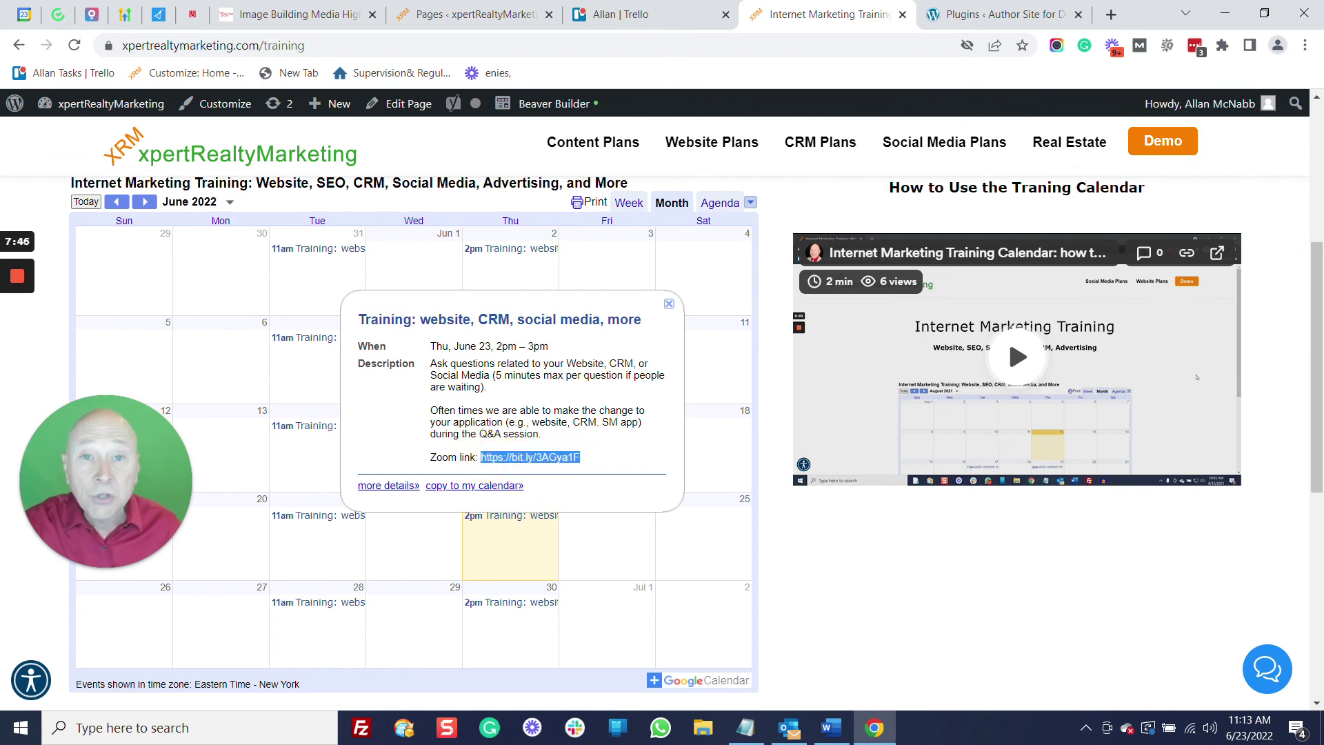